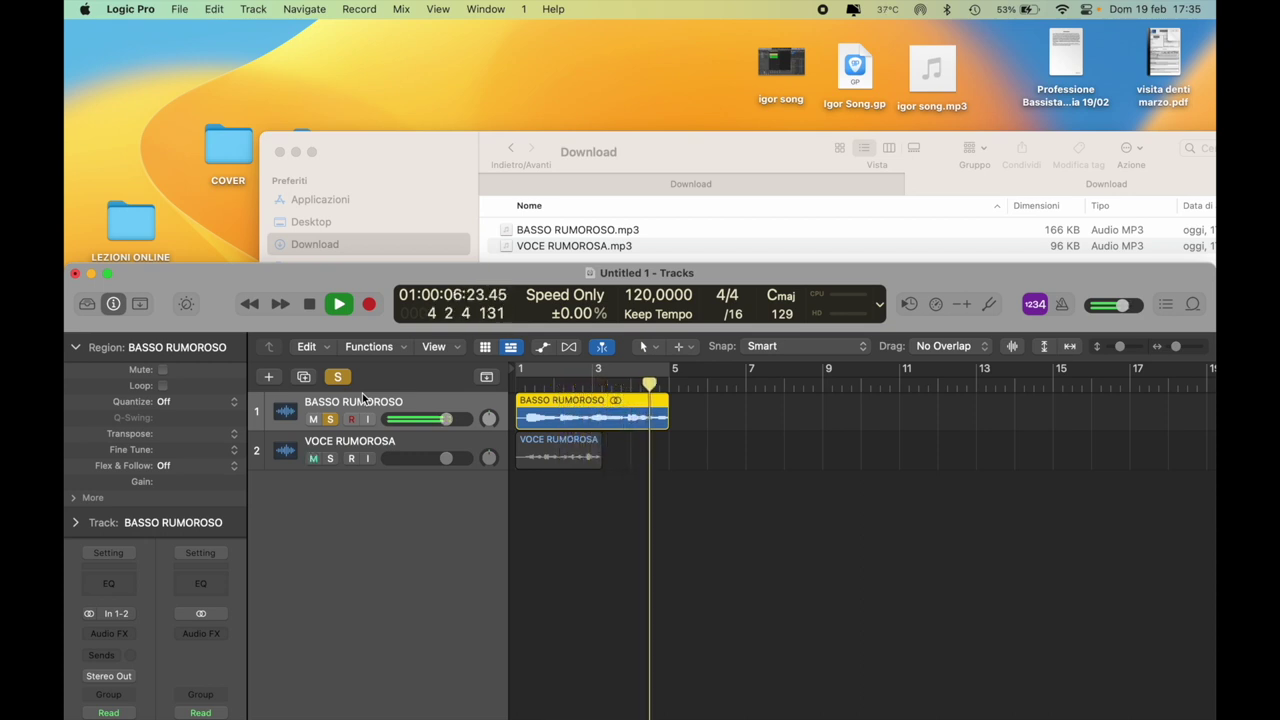
# Step: Stop playback, hide the inspector to widen the tracks area, and return the playhead to bar 1
pyautogui.press('space')
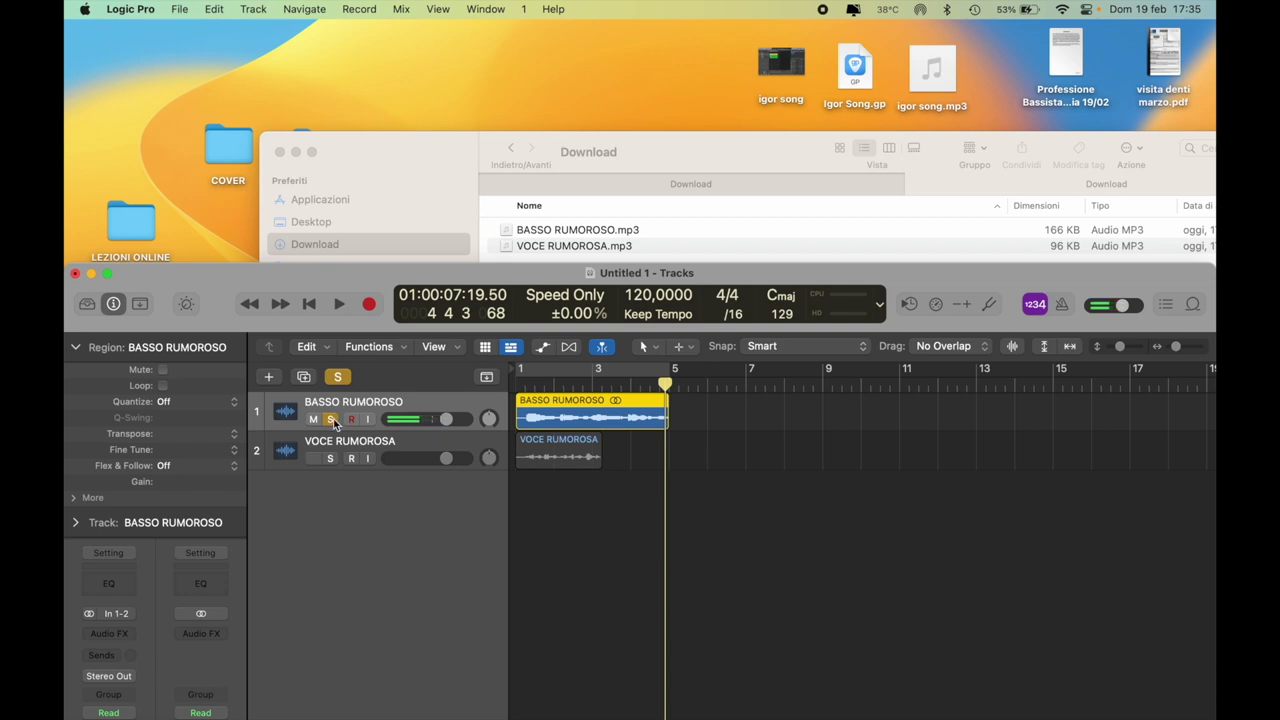
pyautogui.moveTo(384, 267); pyautogui.dragTo(382, 57)
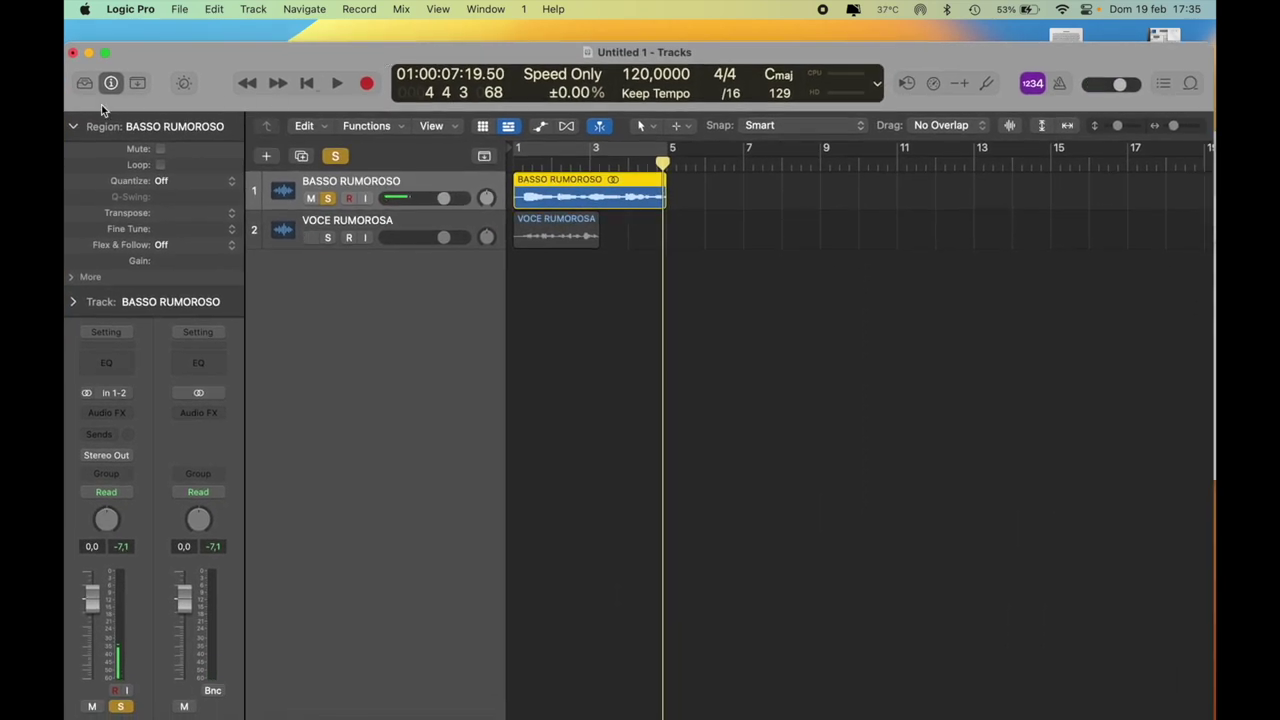
pyautogui.click(111, 83)
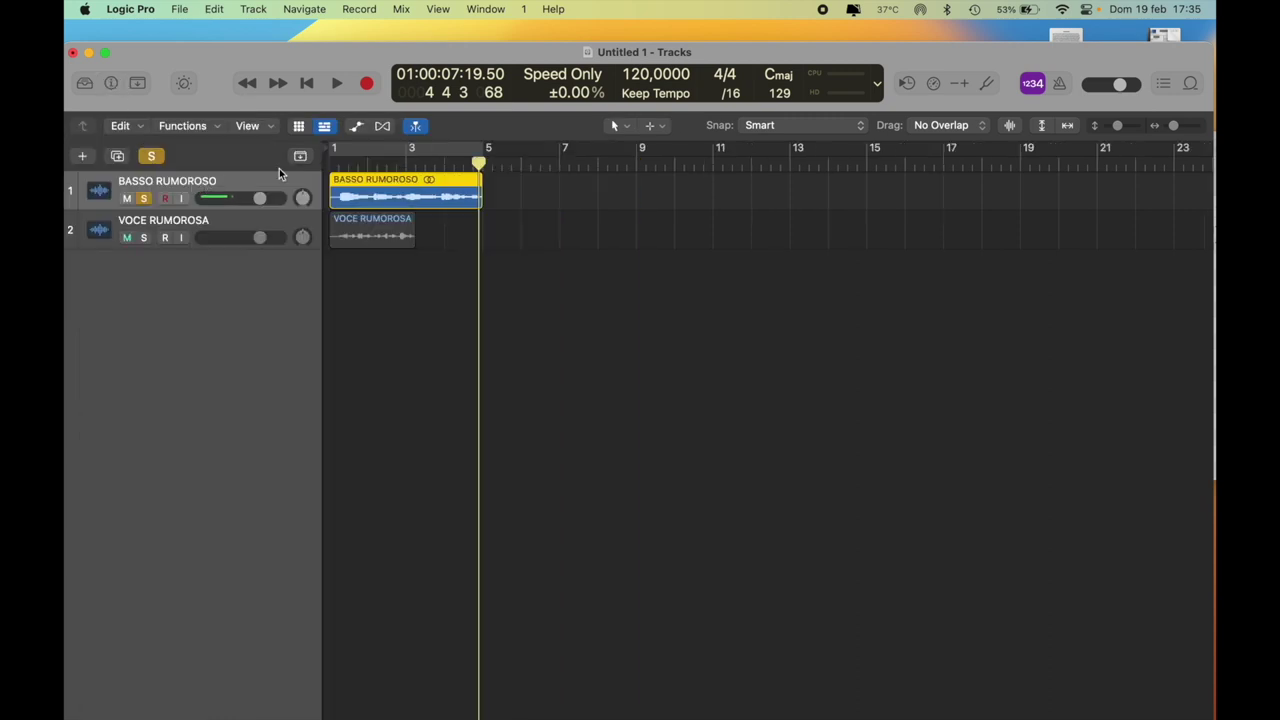
pyautogui.click(339, 164)
pyautogui.moveTo(341, 163); pyautogui.dragTo(328, 160)
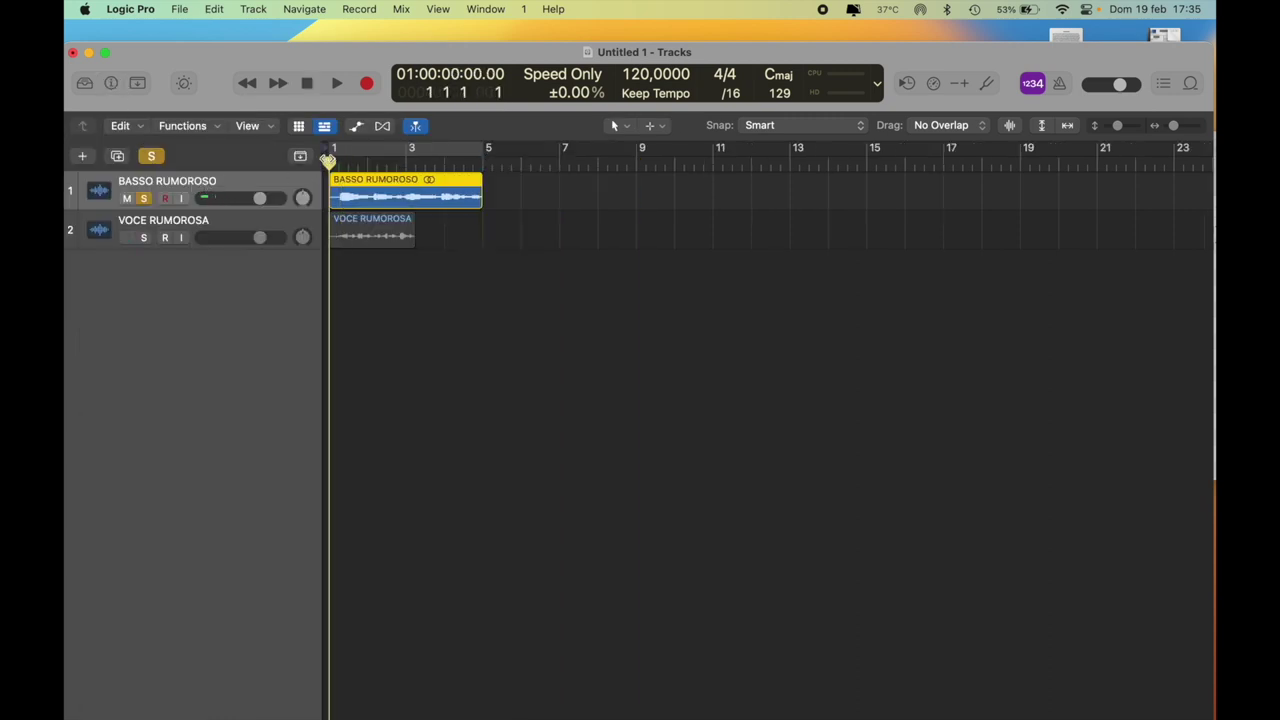
# Step: Insert a stereo Expander from the Dynamics category on the BASSO RUMOROSO channel in the mixer and load its Elimina ronzio preset
pyautogui.press('x')
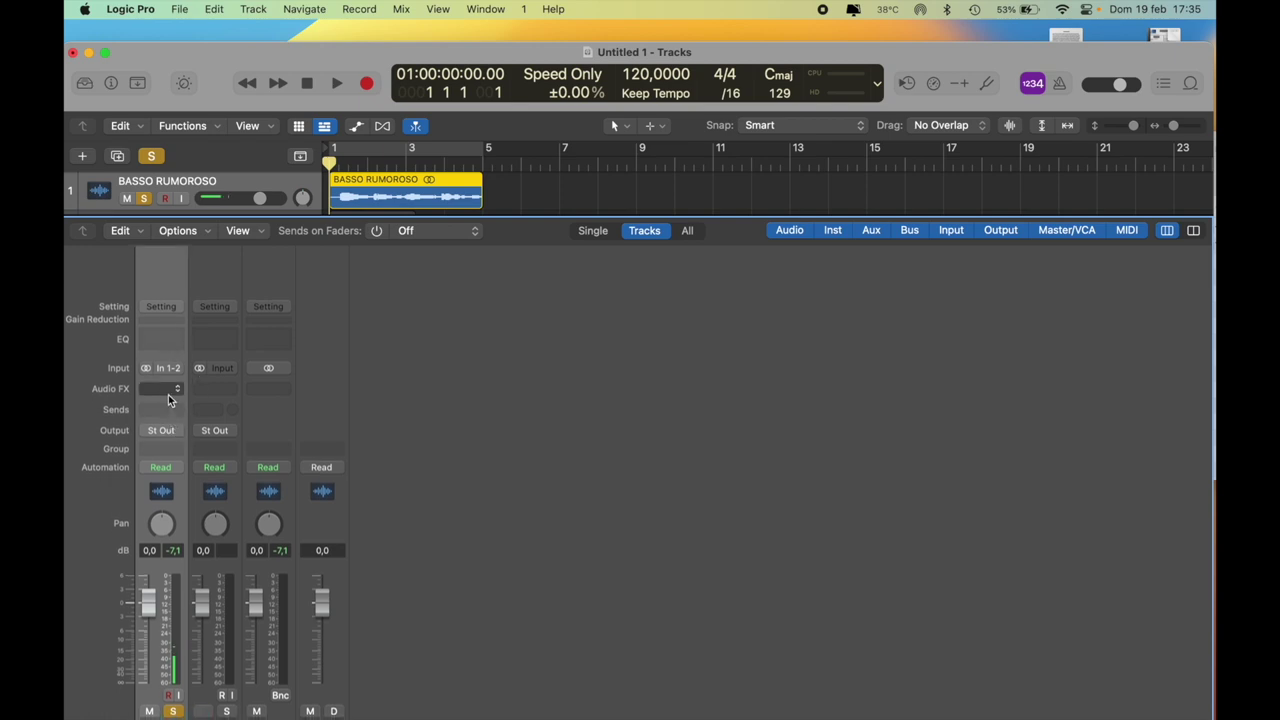
pyautogui.click(179, 390)
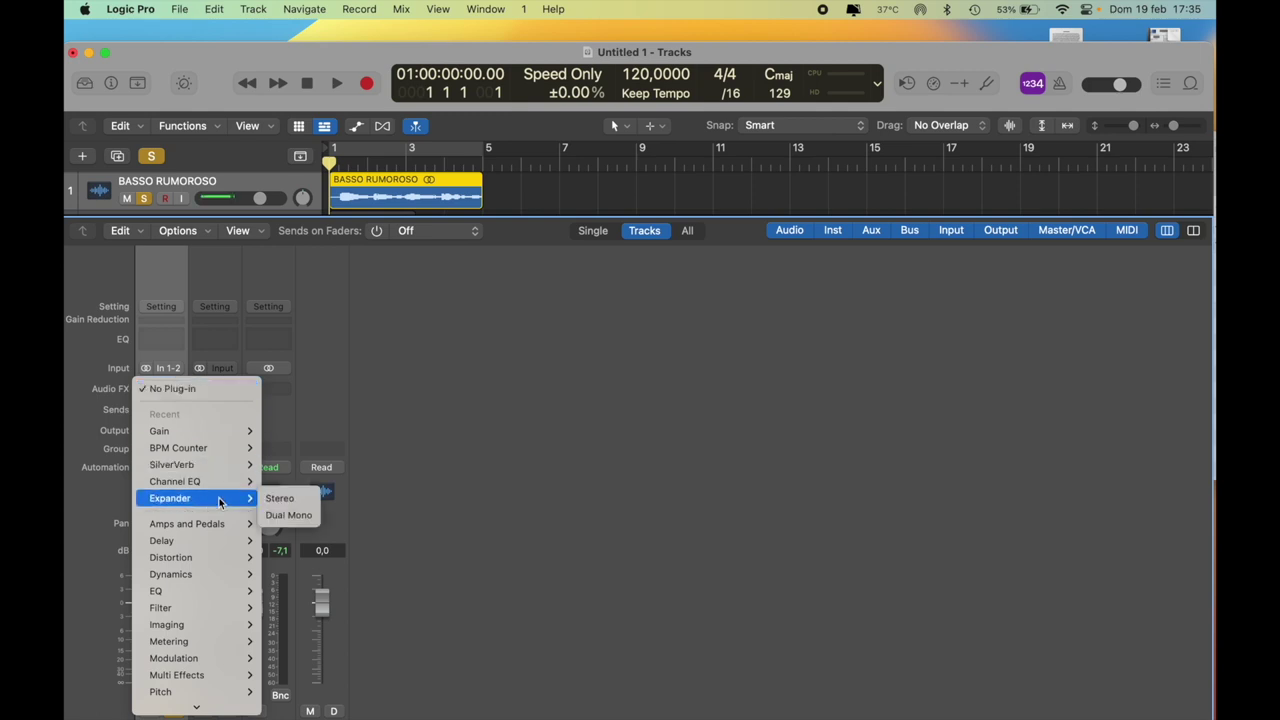
pyautogui.scroll(-3, 227, 603)
pyautogui.moveTo(225, 600)
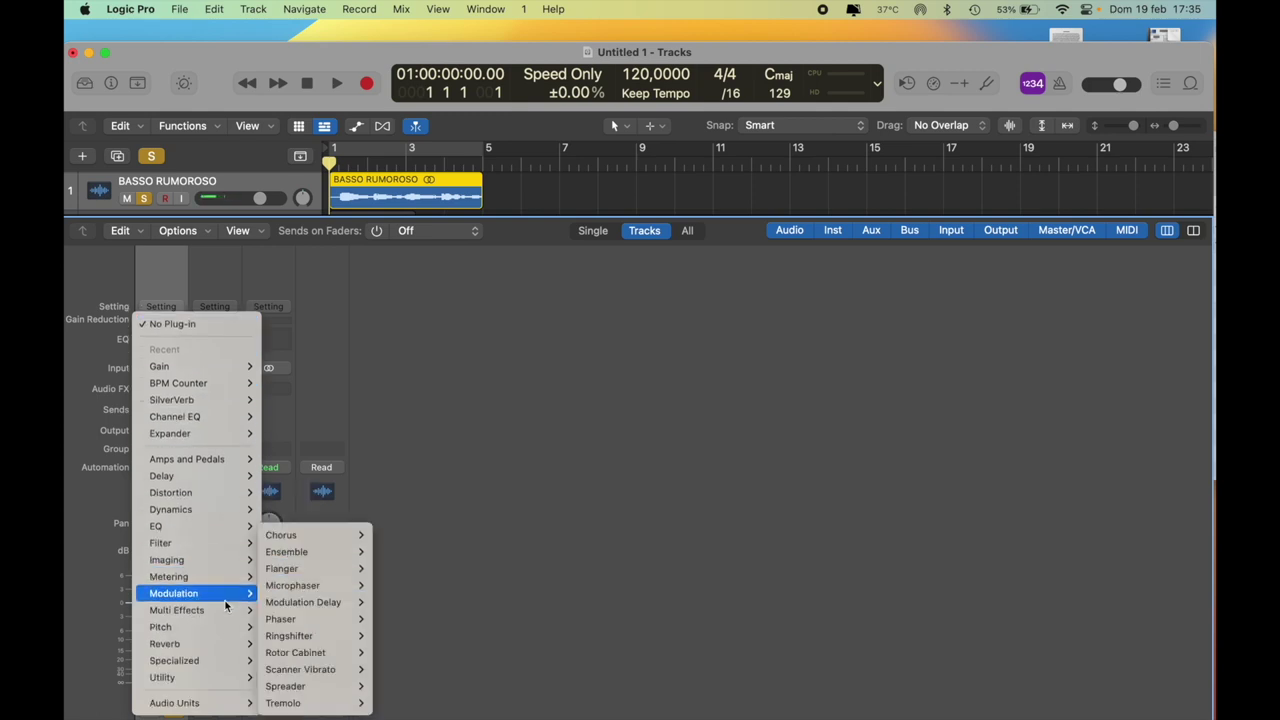
pyautogui.moveTo(201, 514)
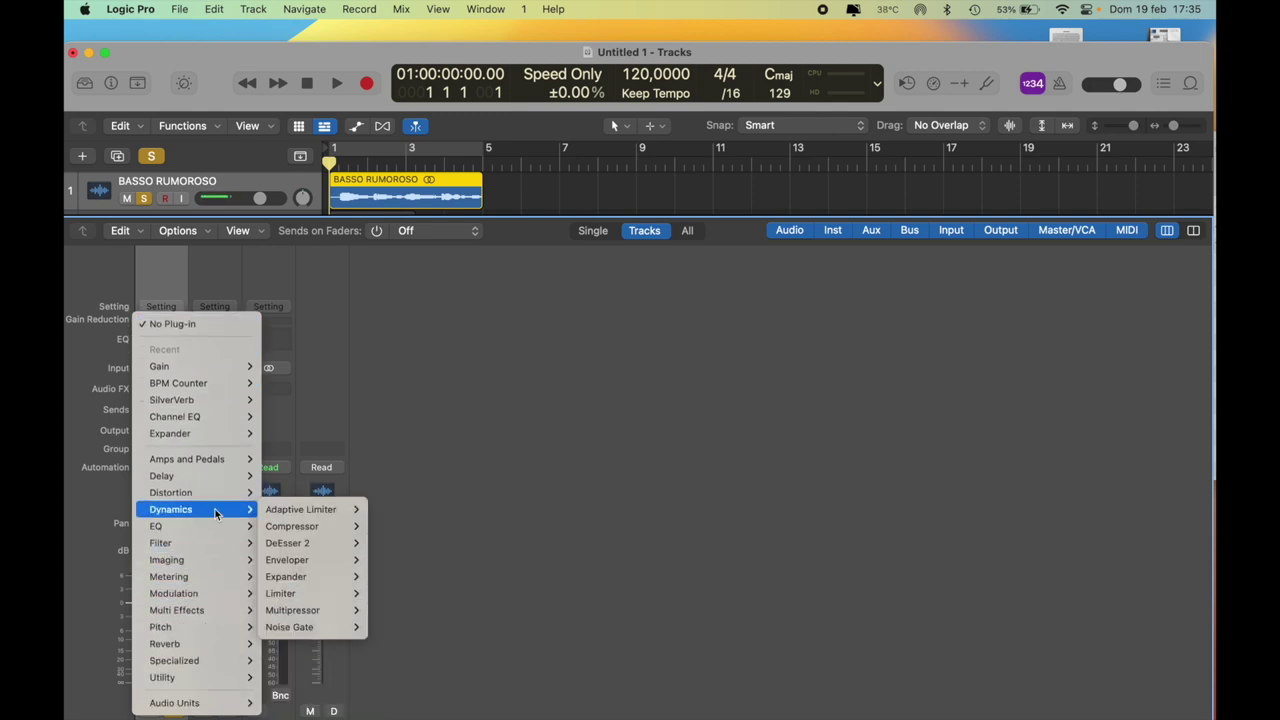
pyautogui.moveTo(308, 580)
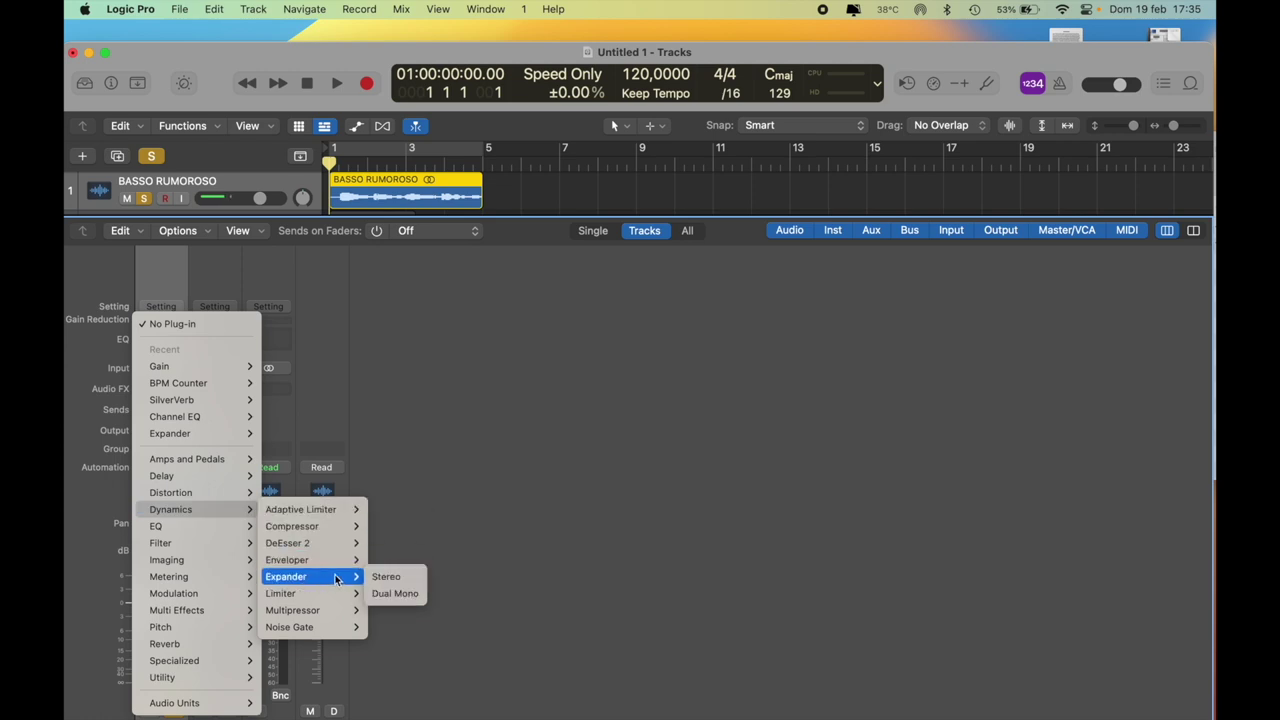
pyautogui.click(386, 578)
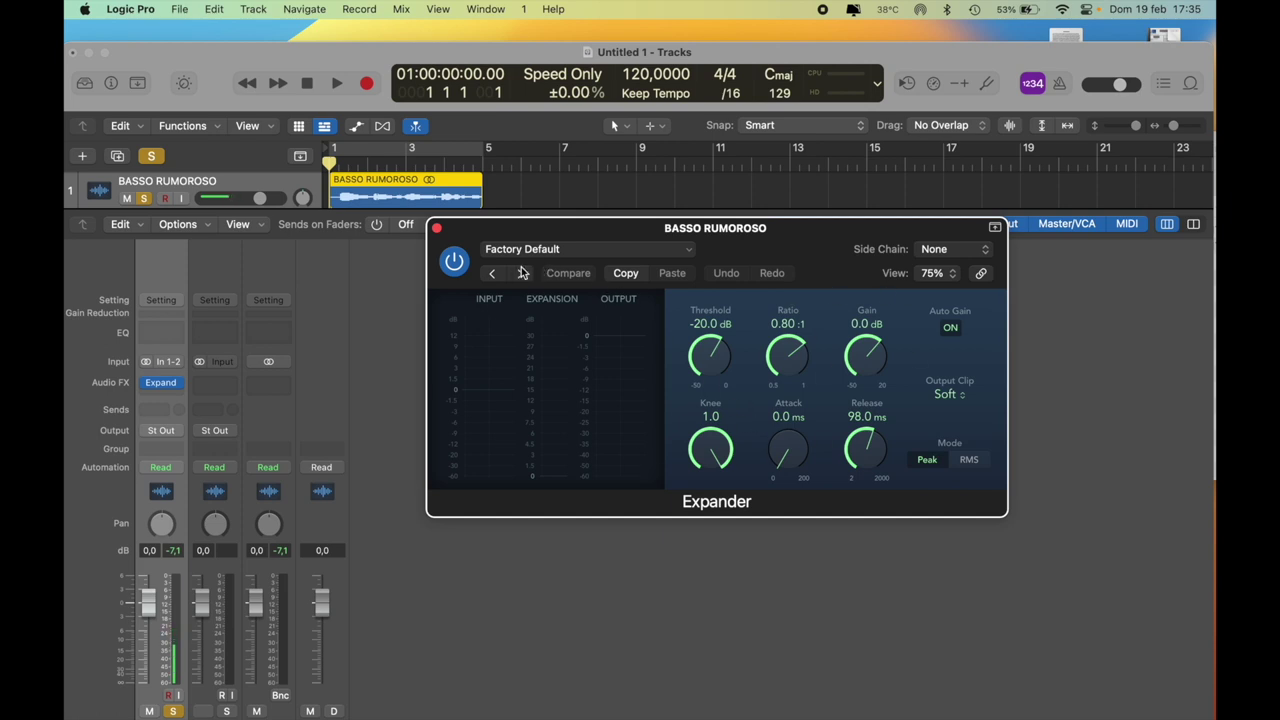
pyautogui.click(521, 273)
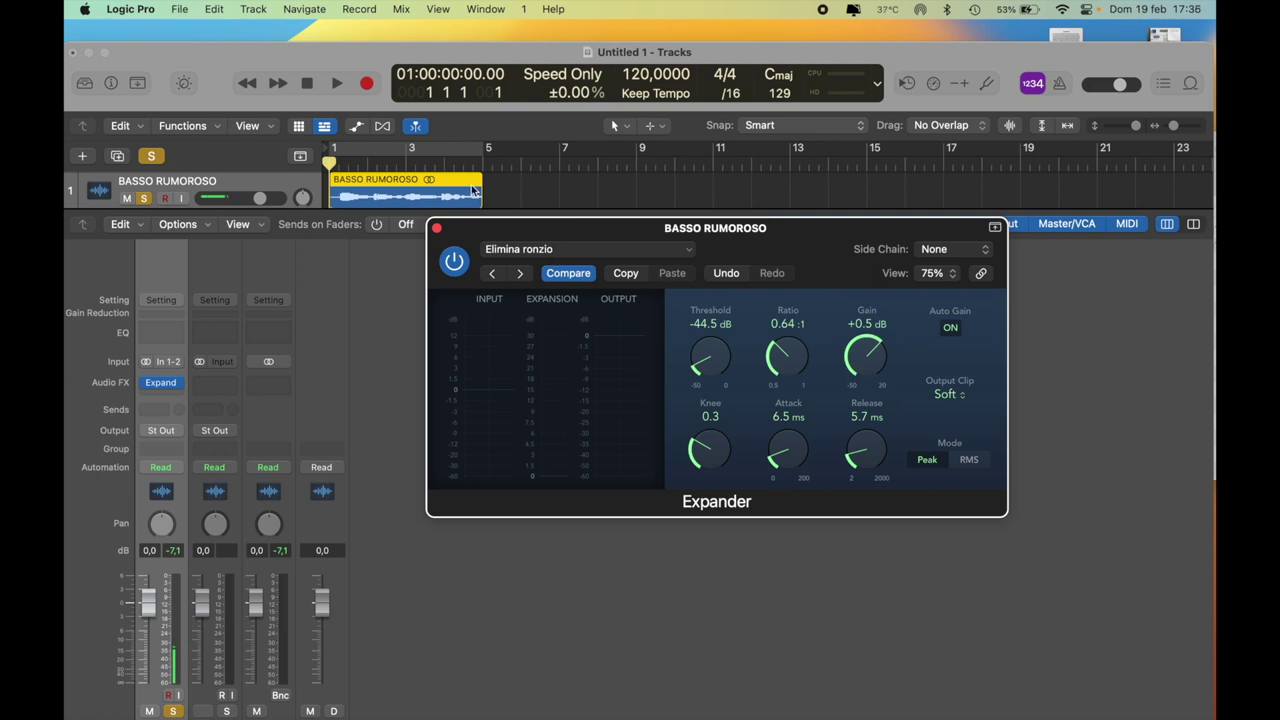
# Step: Bypass the Expander and listen to the BASSO RUMOROSO track from the start
pyautogui.click(454, 261)
pyautogui.press('space')
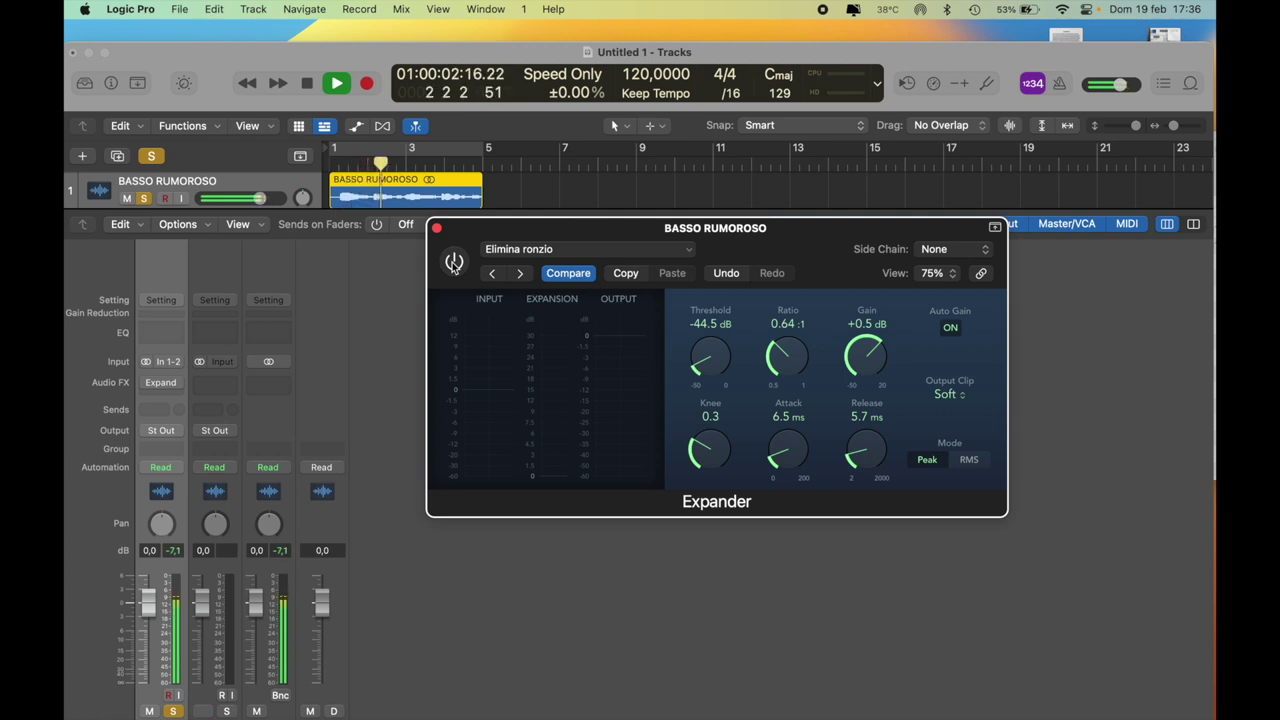
pyautogui.press('space')
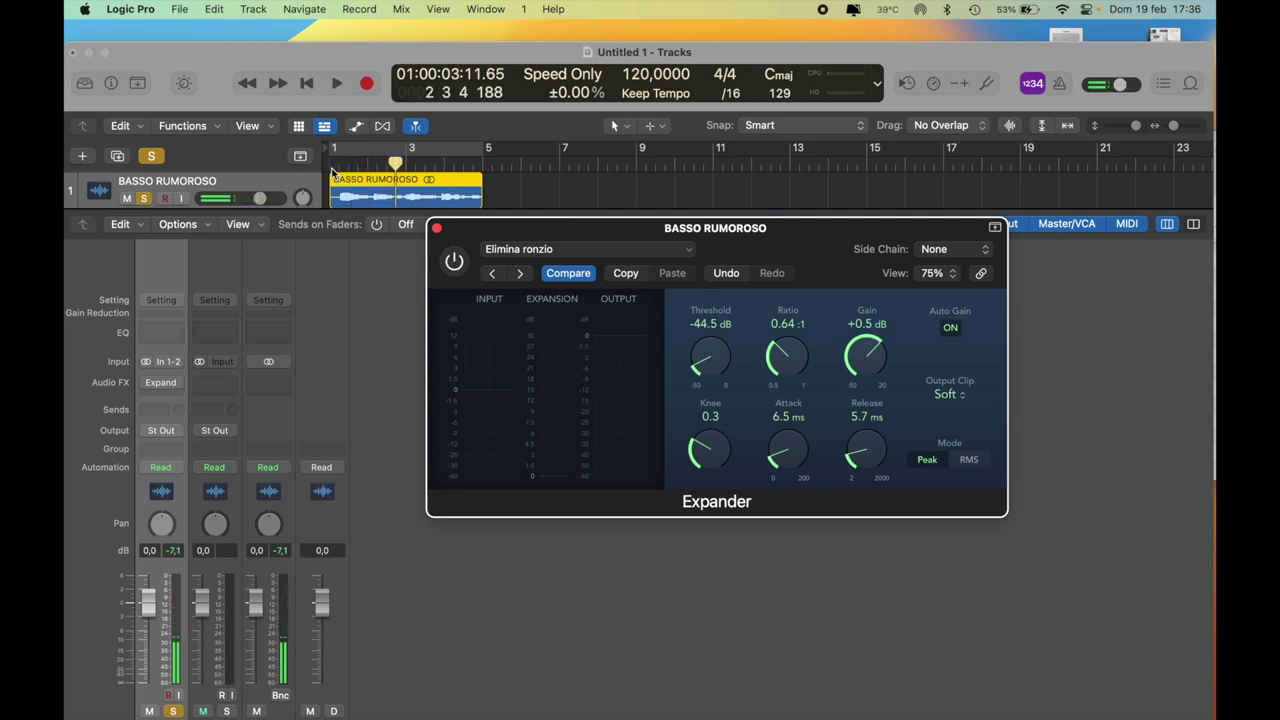
# Step: Return to the start, re-enable the Expander and listen to the BASSO RUMOROSO track with the effect on
pyautogui.click(360, 199)
pyautogui.press('Return')
pyautogui.click(456, 263)
pyautogui.press('space')
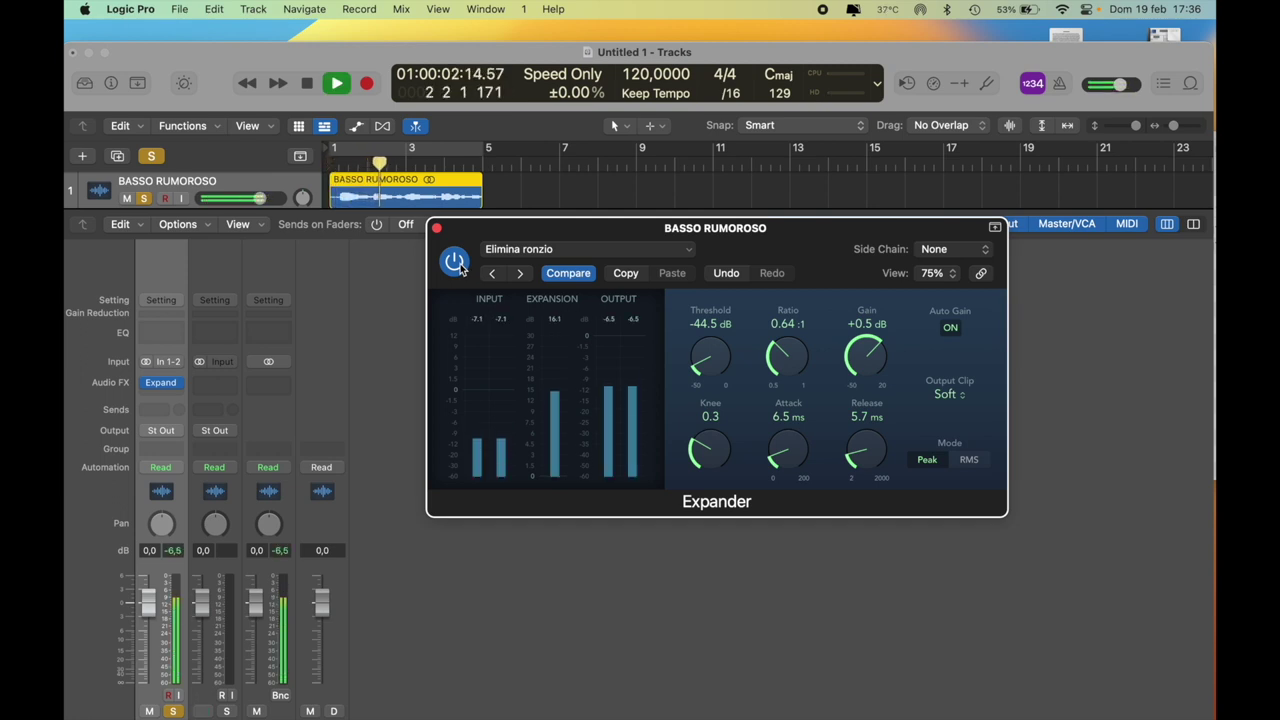
pyautogui.press('space')
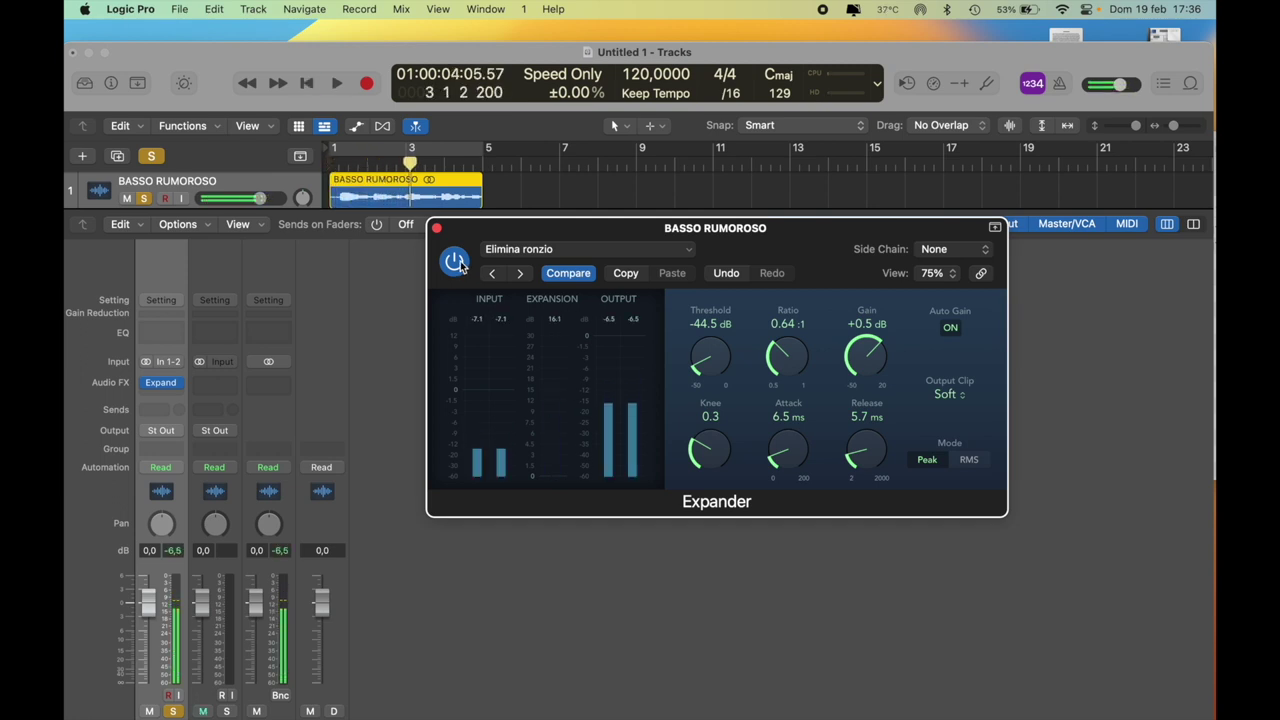
# Step: Solo the VOCE RUMOROSA track, copy the BASSO RUMOROSO channel's Expander onto its channel, and select the voice track
pyautogui.scroll(-2, 369, 194)
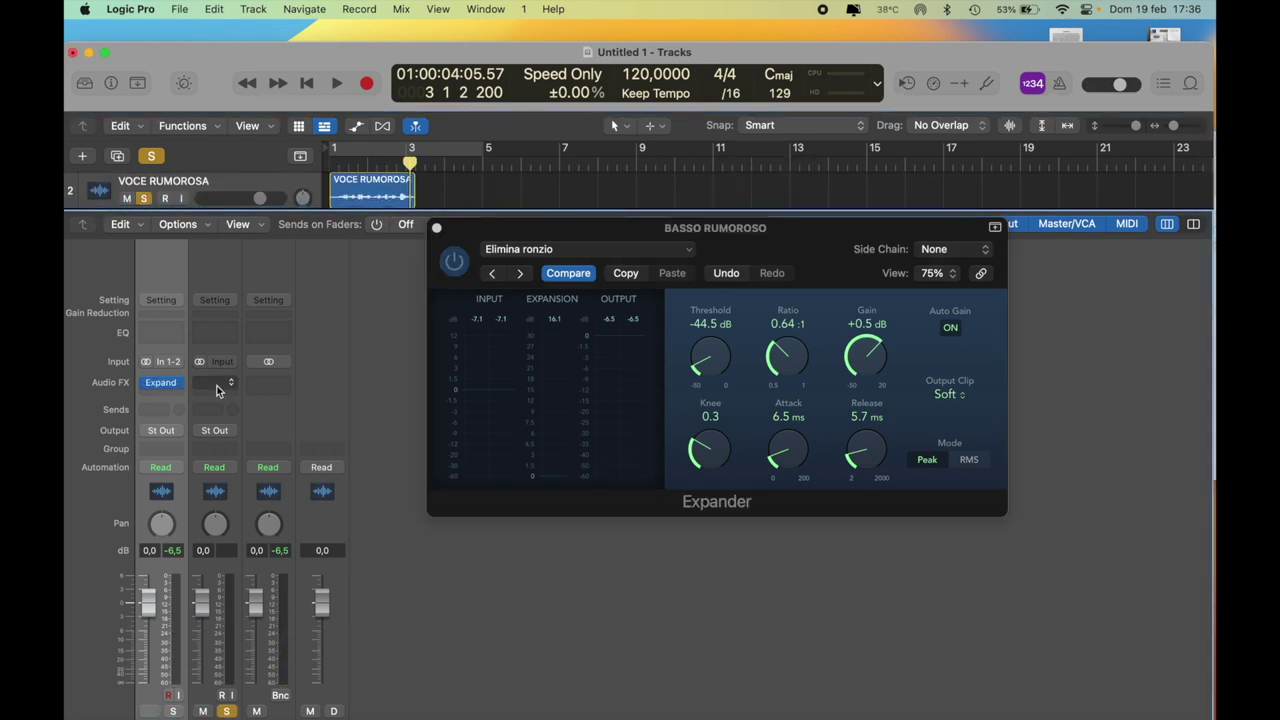
pyautogui.moveTo(164, 386); pyautogui.dragTo(214, 383)
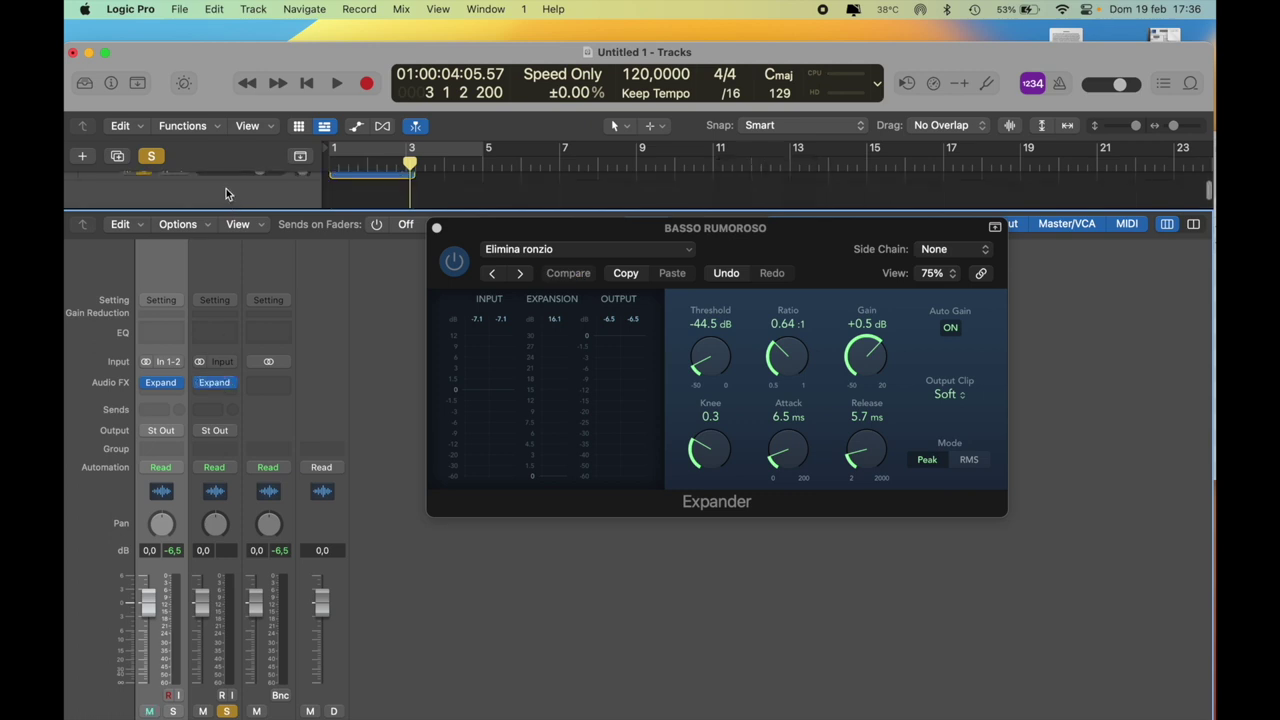
pyautogui.click(224, 197)
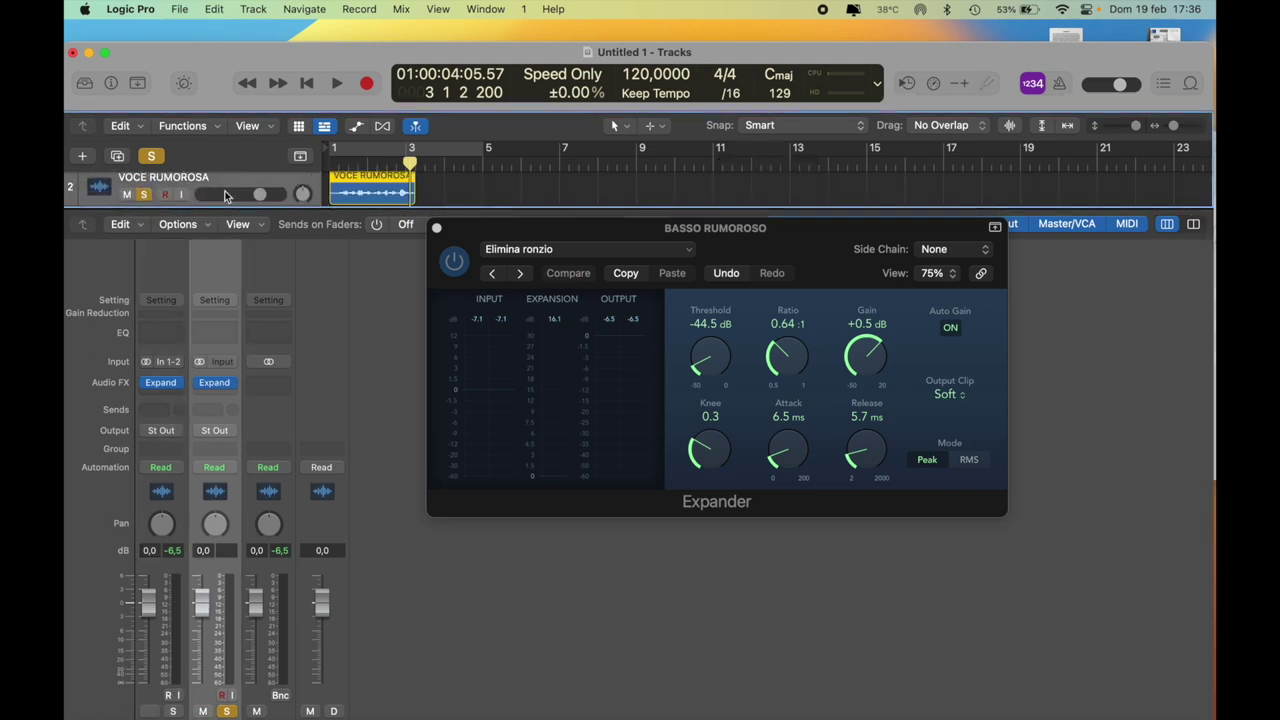
# Step: Bypass the BASSO RUMOROSO Expander and listen to the soloed VOCE RUMOROSA track from the start
pyautogui.click(454, 262)
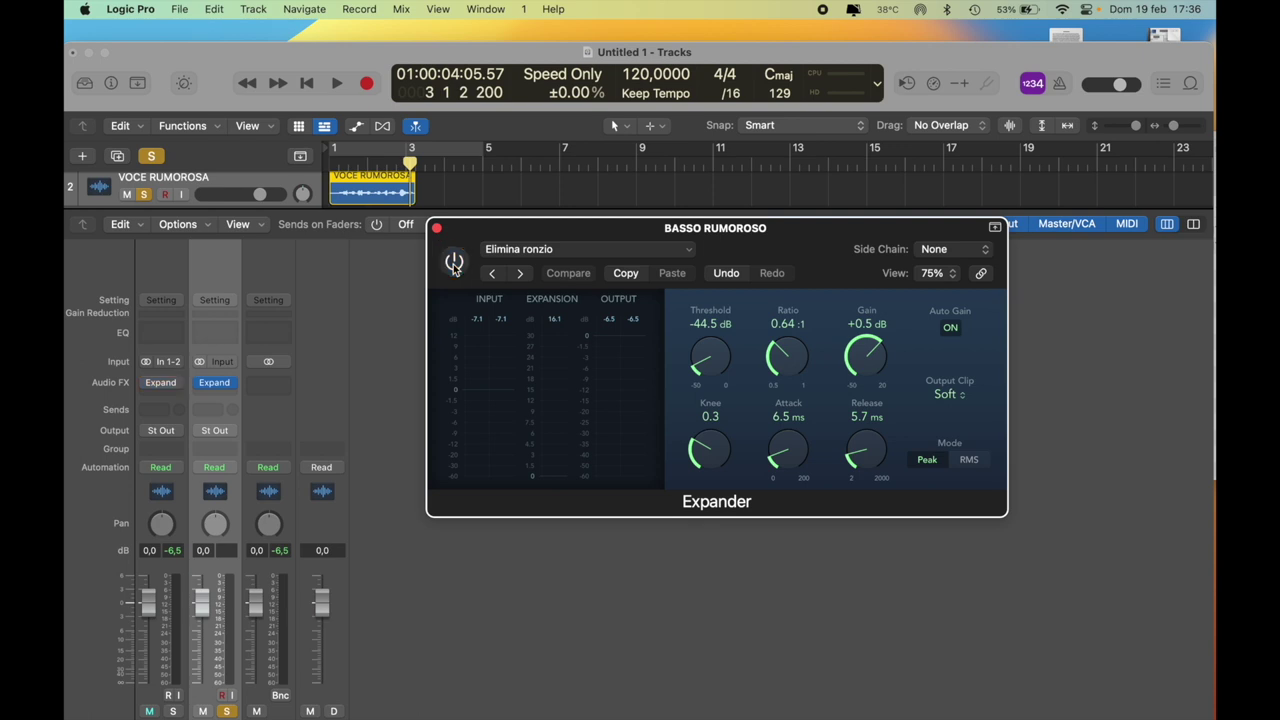
pyautogui.click(334, 161)
pyautogui.press('space')
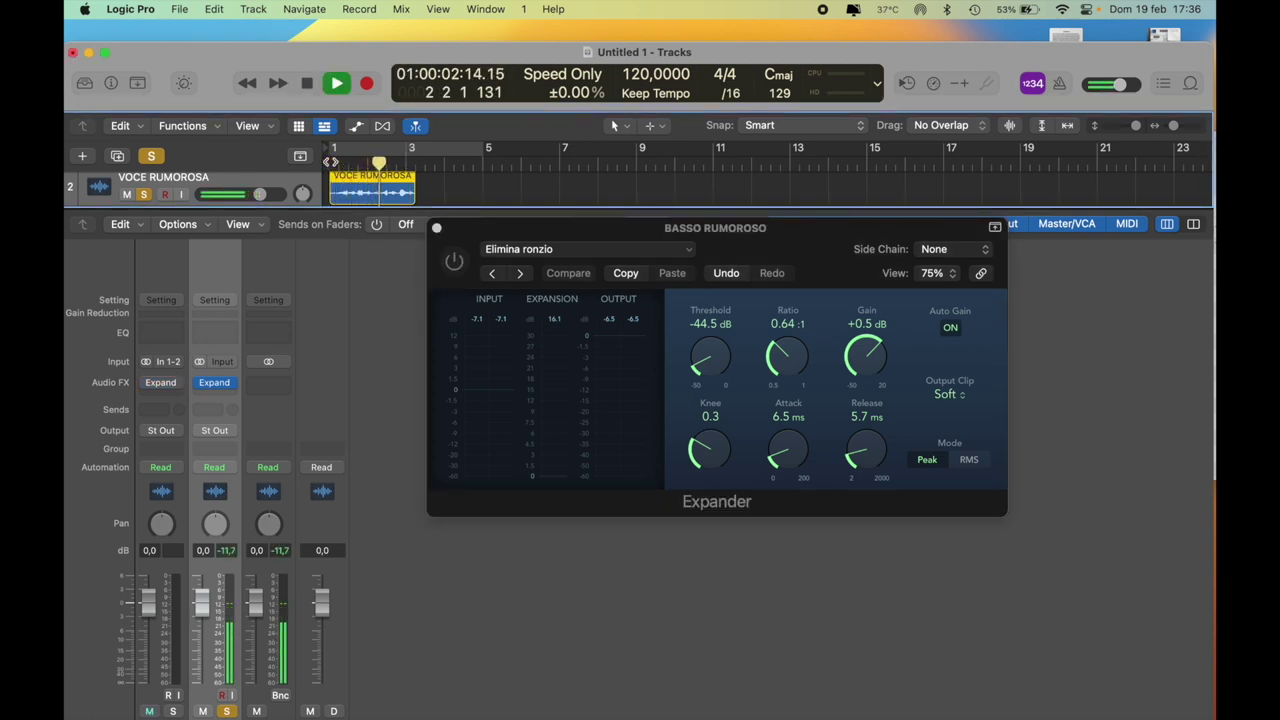
pyautogui.press('space')
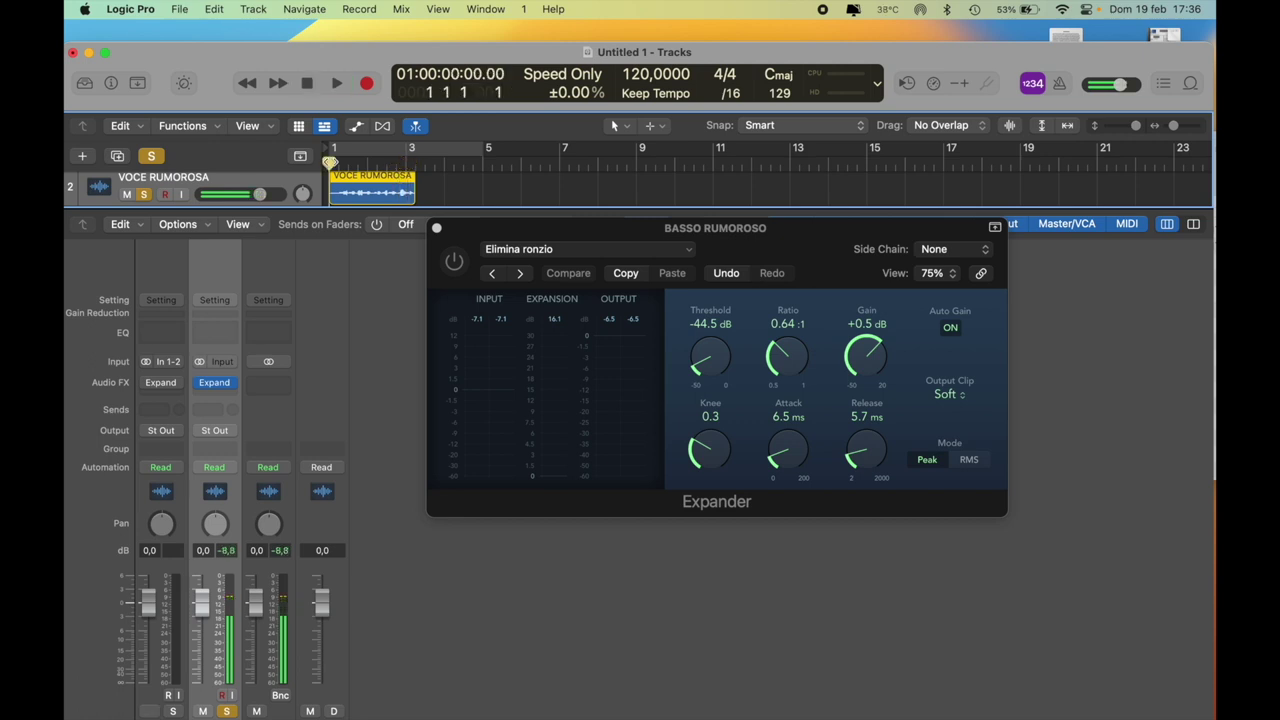
# Step: Re-enable the BASSO RUMOROSO Expander and listen to the VOCE RUMOROSA track again from the start
pyautogui.click(447, 260)
pyautogui.press('space')
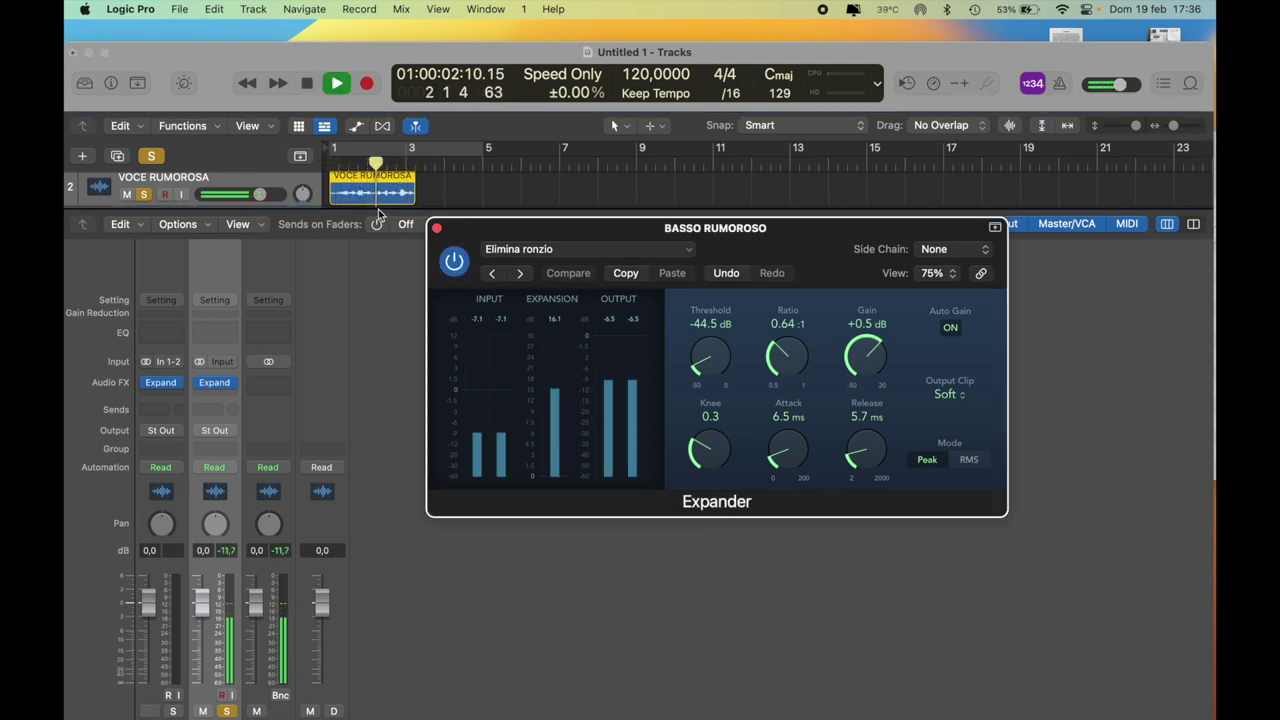
pyautogui.press('space')
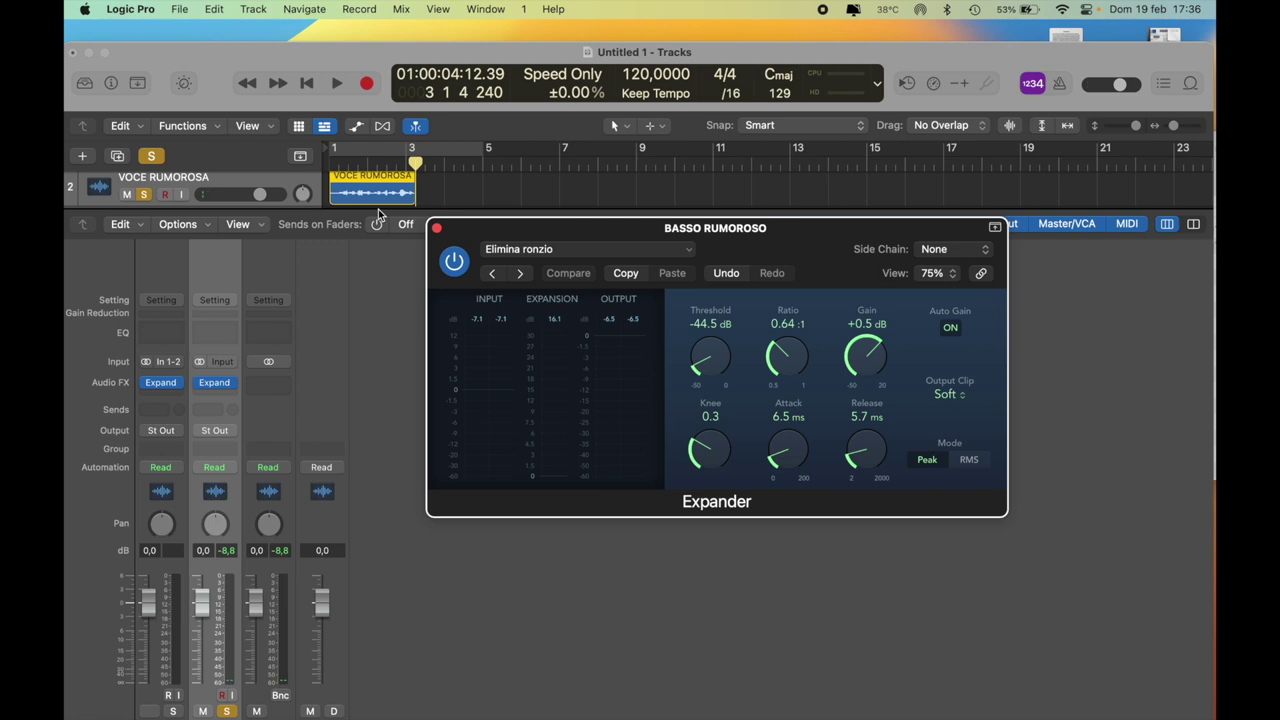
# Step: Replace the open BASSO RUMOROSO plug-in window with the VOCE RUMOROSA Expander and bypass that effect
pyautogui.click(437, 227)
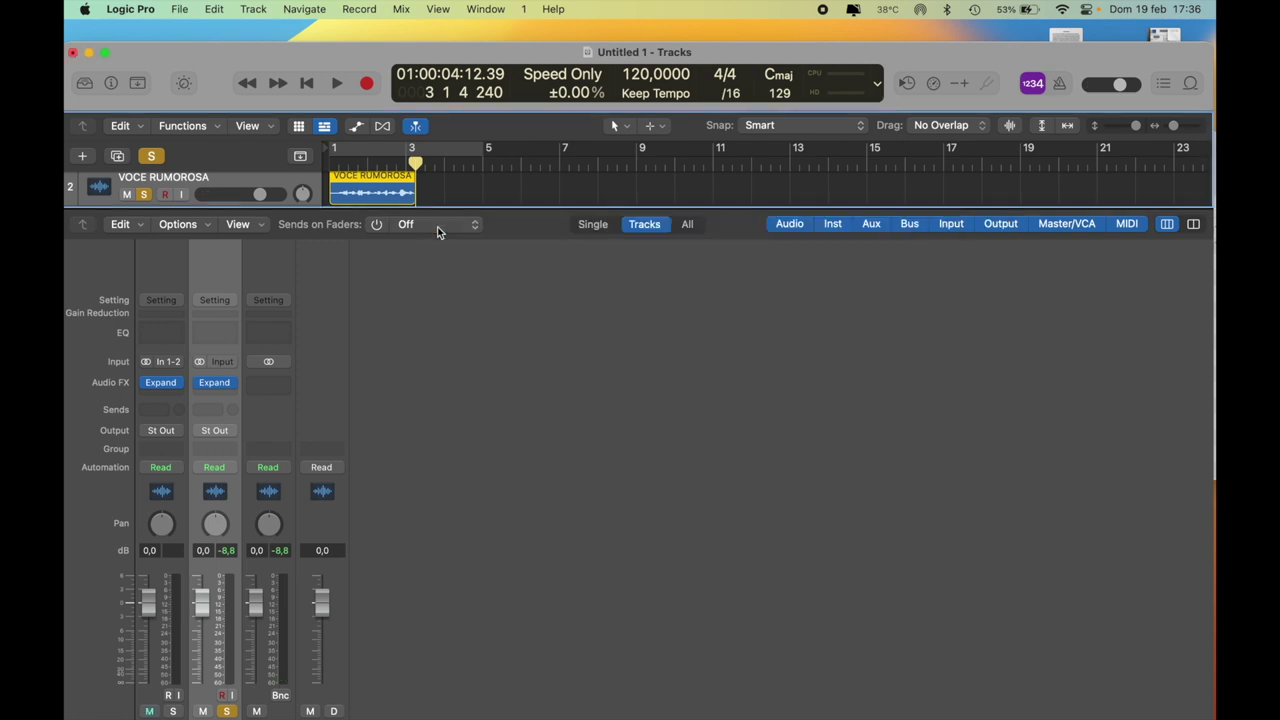
pyautogui.click(214, 382)
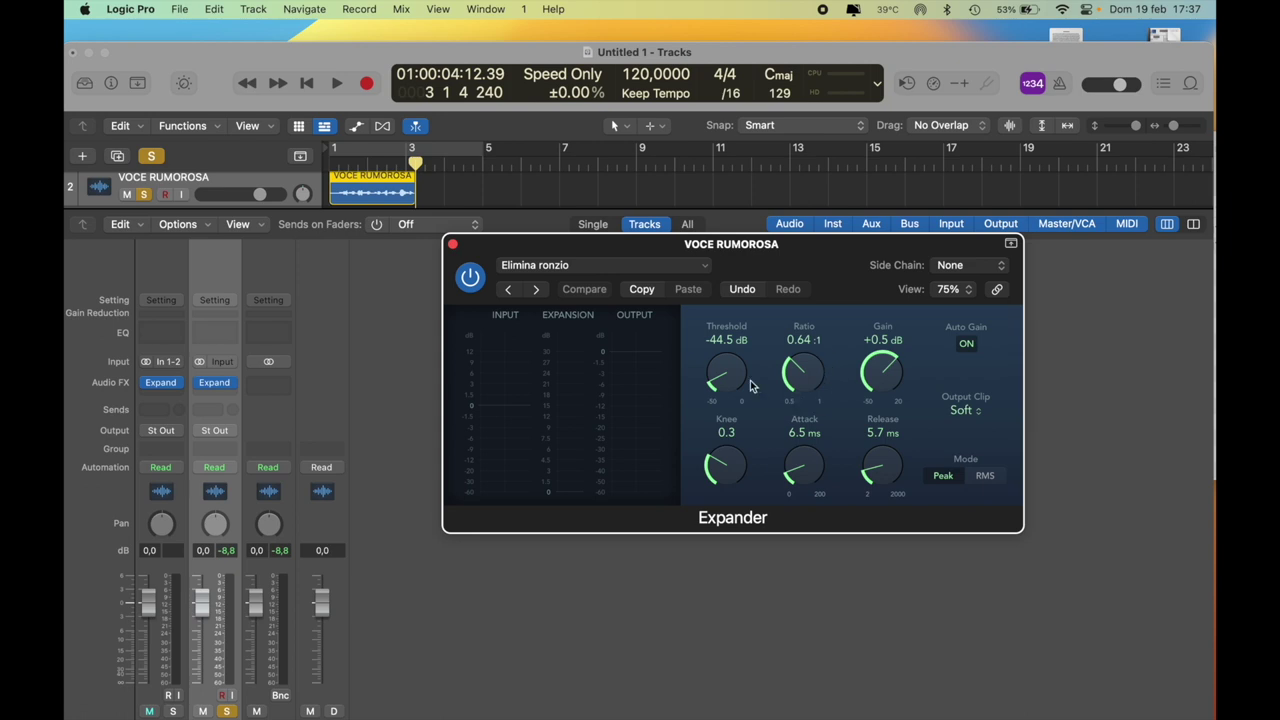
pyautogui.click(473, 277)
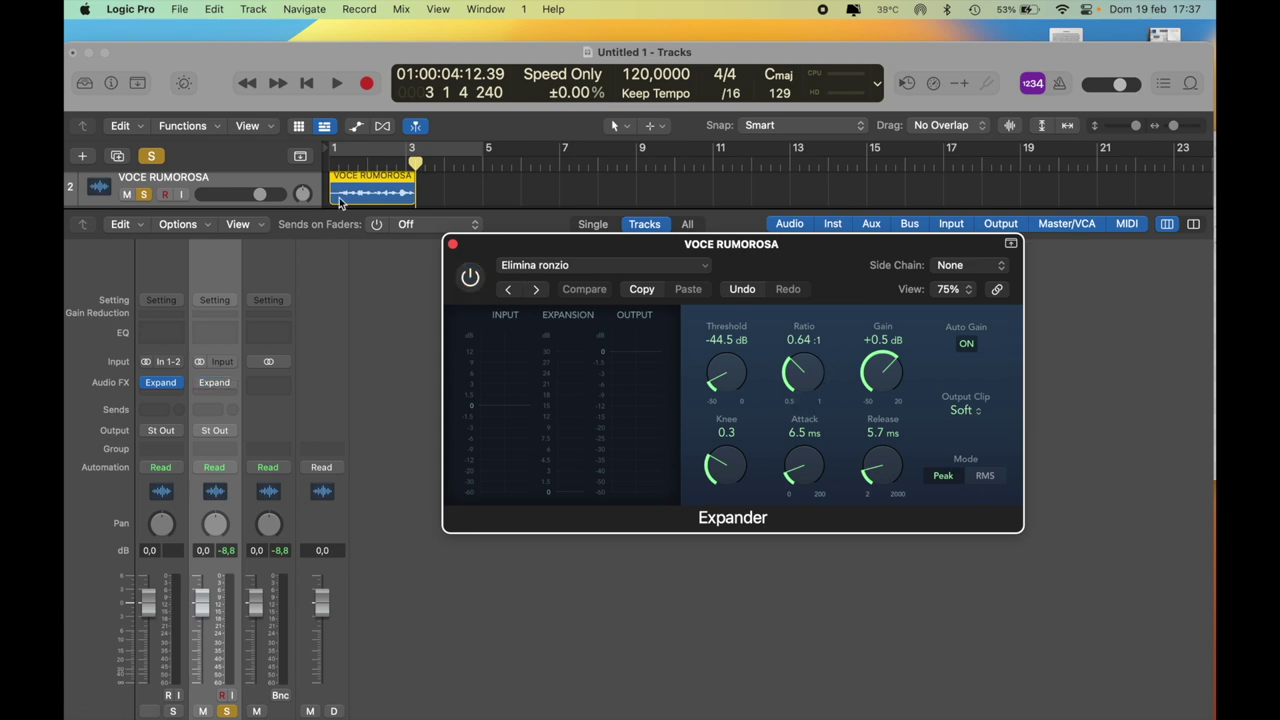
# Step: Close the Untitled 1 project without saving it and switch to Audacity
pyautogui.click(72, 53)
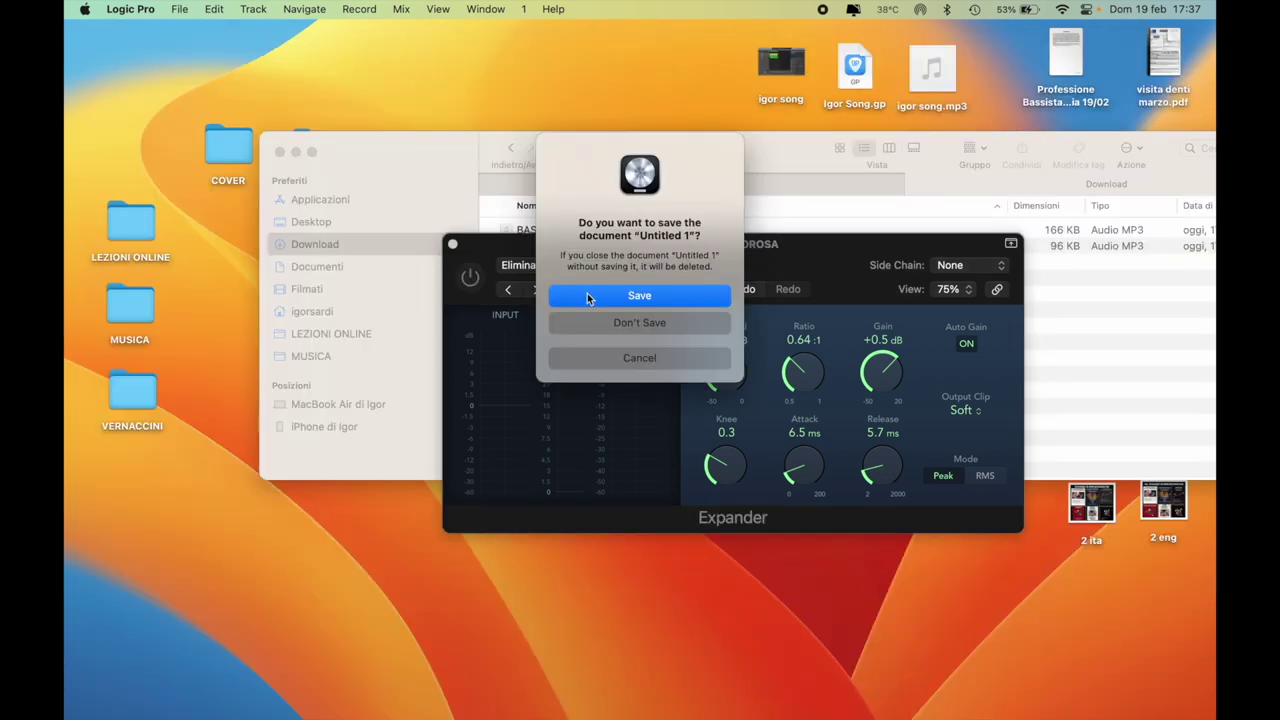
pyautogui.click(627, 325)
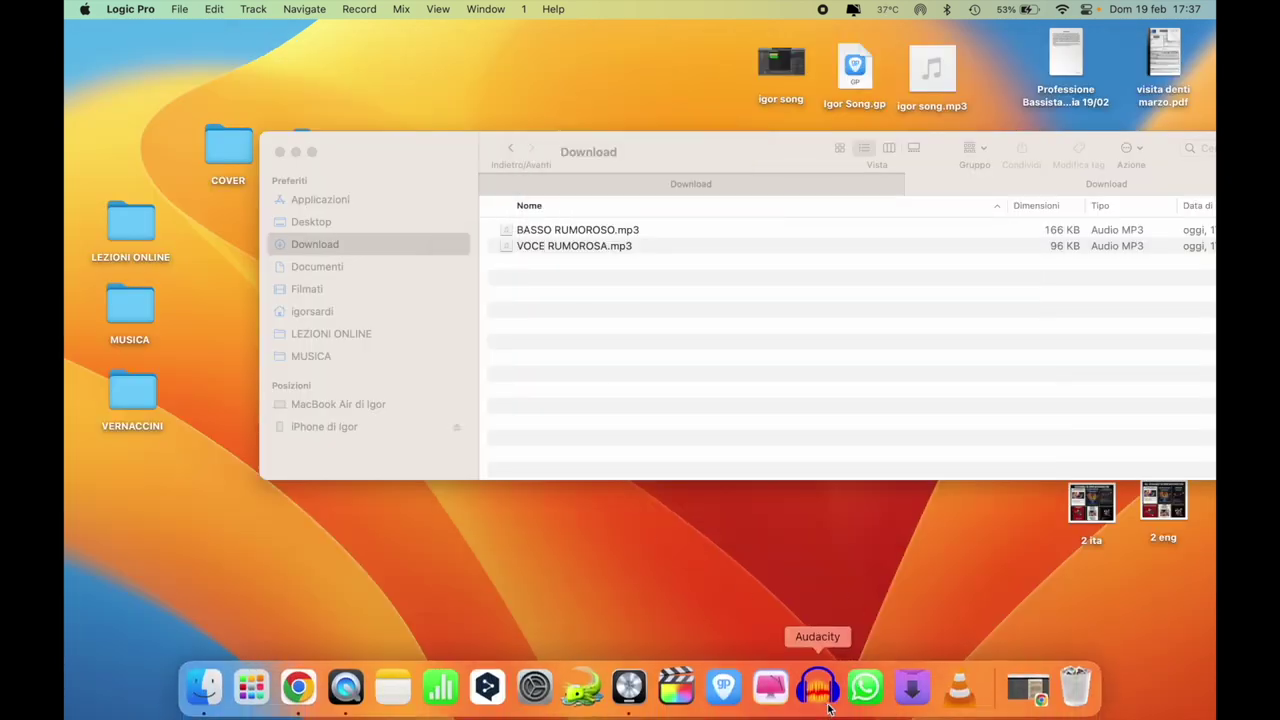
pyautogui.click(815, 698)
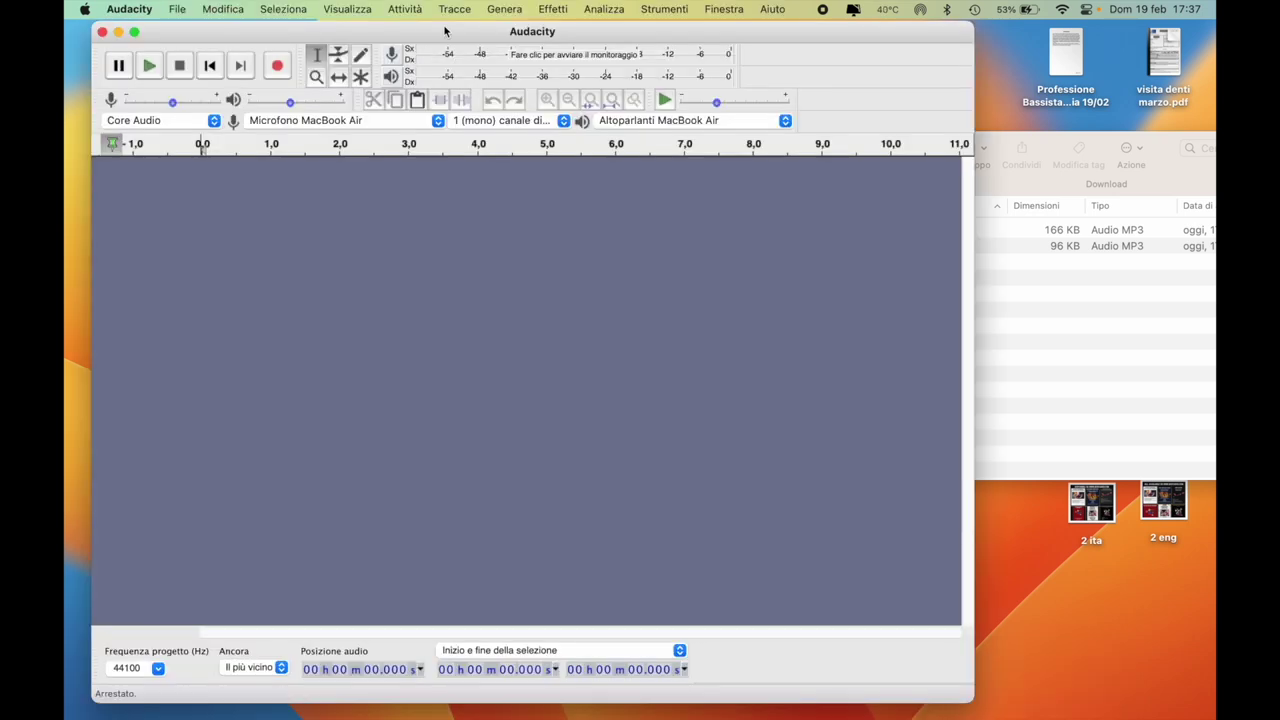
# Step: Import VOCE RUMOROSA.mp3 from the Download folder and select the whole track
pyautogui.moveTo(442, 31); pyautogui.dragTo(345, 482)
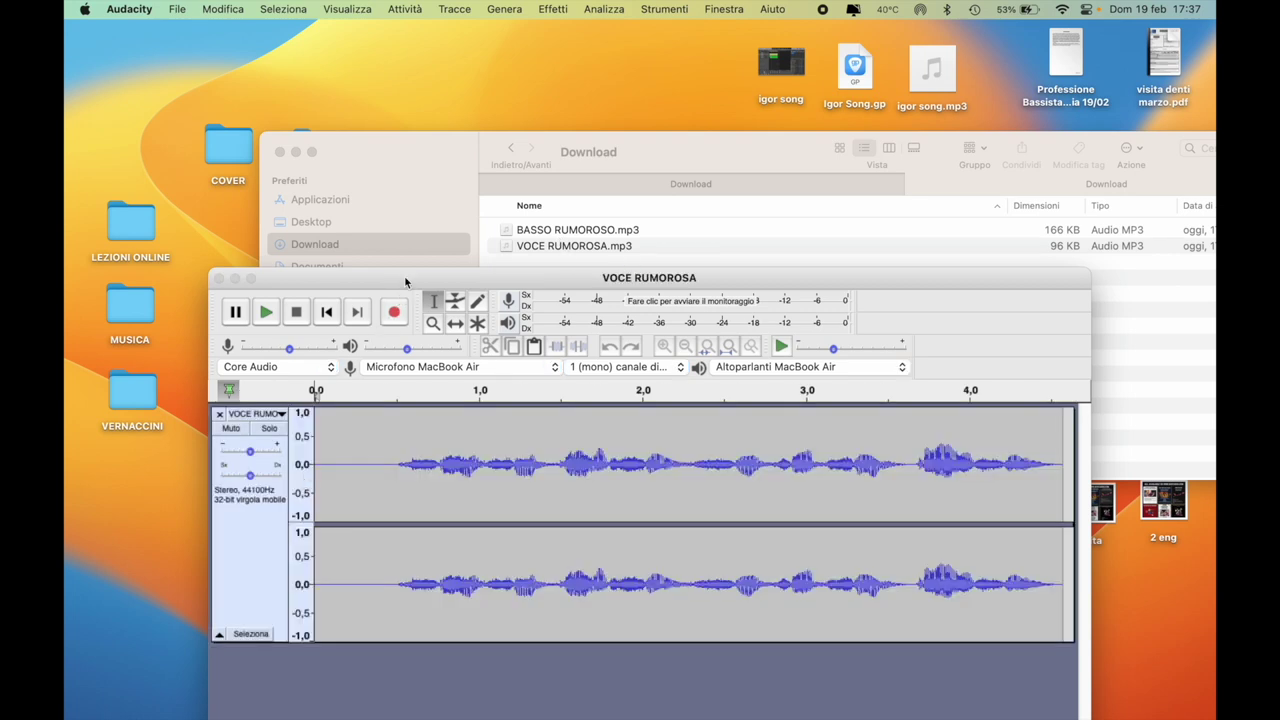
pyautogui.moveTo(406, 283); pyautogui.dragTo(386, 45)
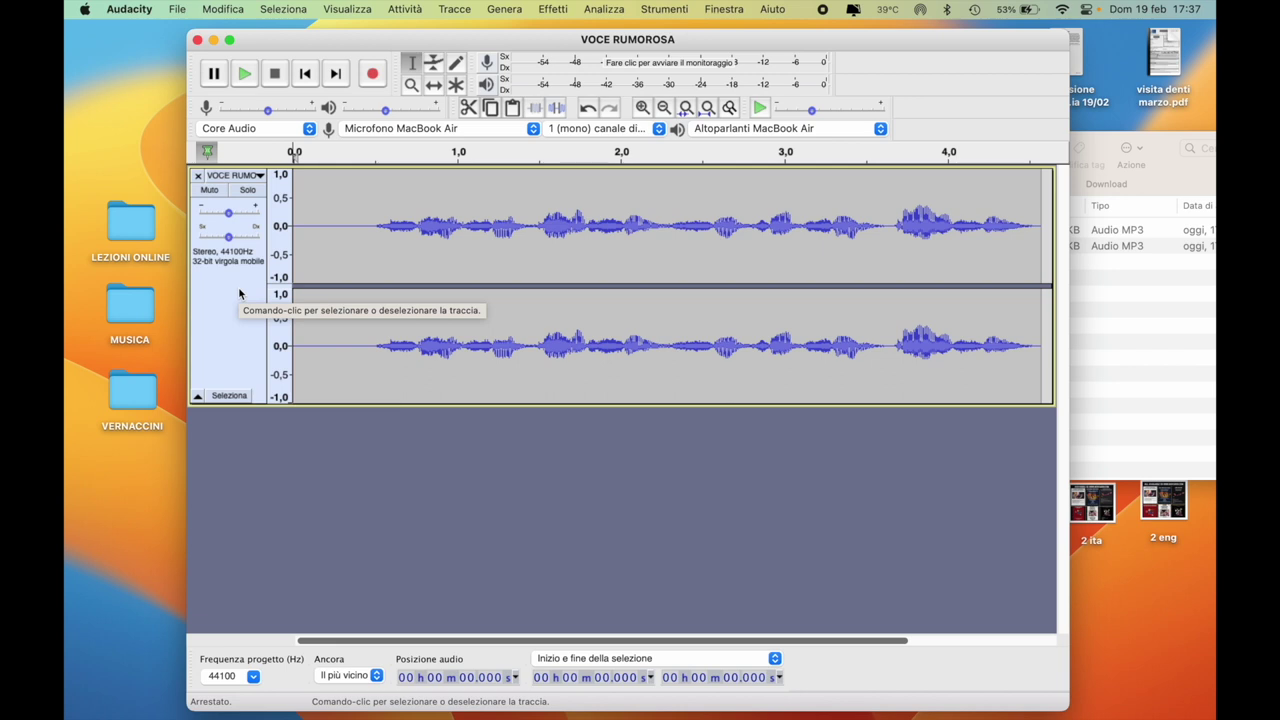
pyautogui.click(239, 292)
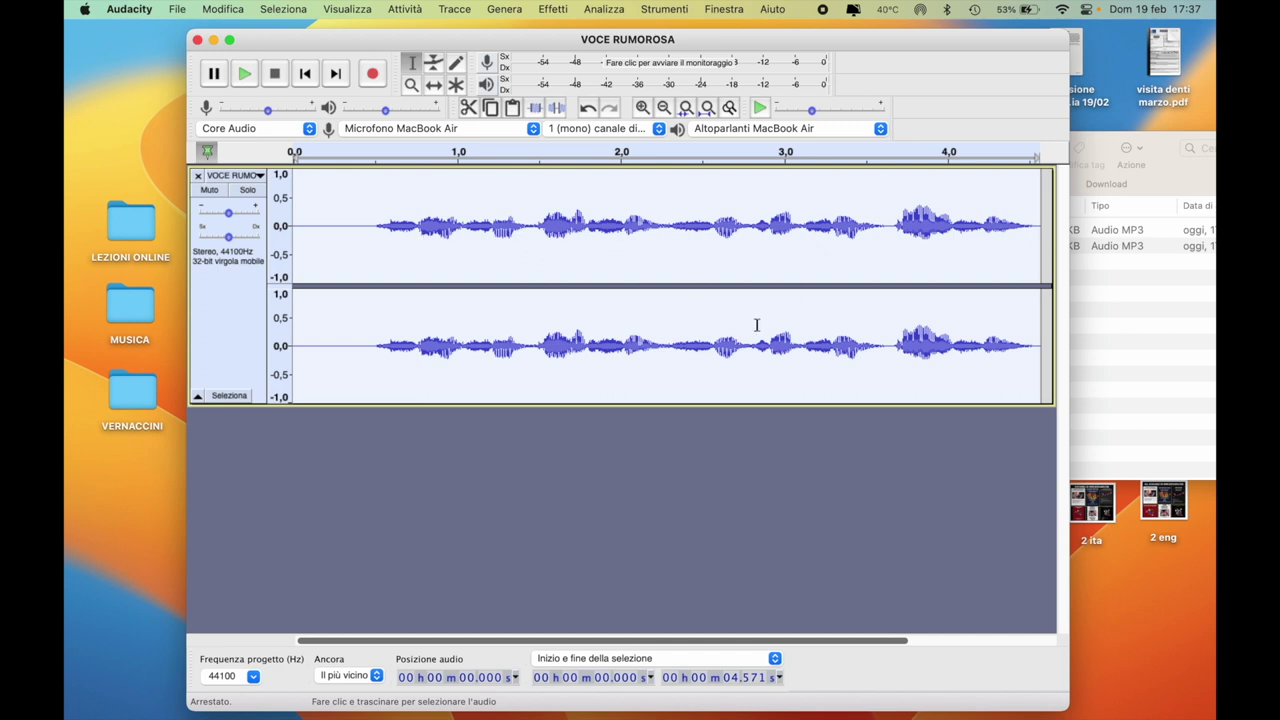
# Step: Select the silent first 0.430 s of the VOCE RUMOROSA track and capture it as the Noise Reduction profile
pyautogui.moveTo(363, 224); pyautogui.dragTo(287, 222)
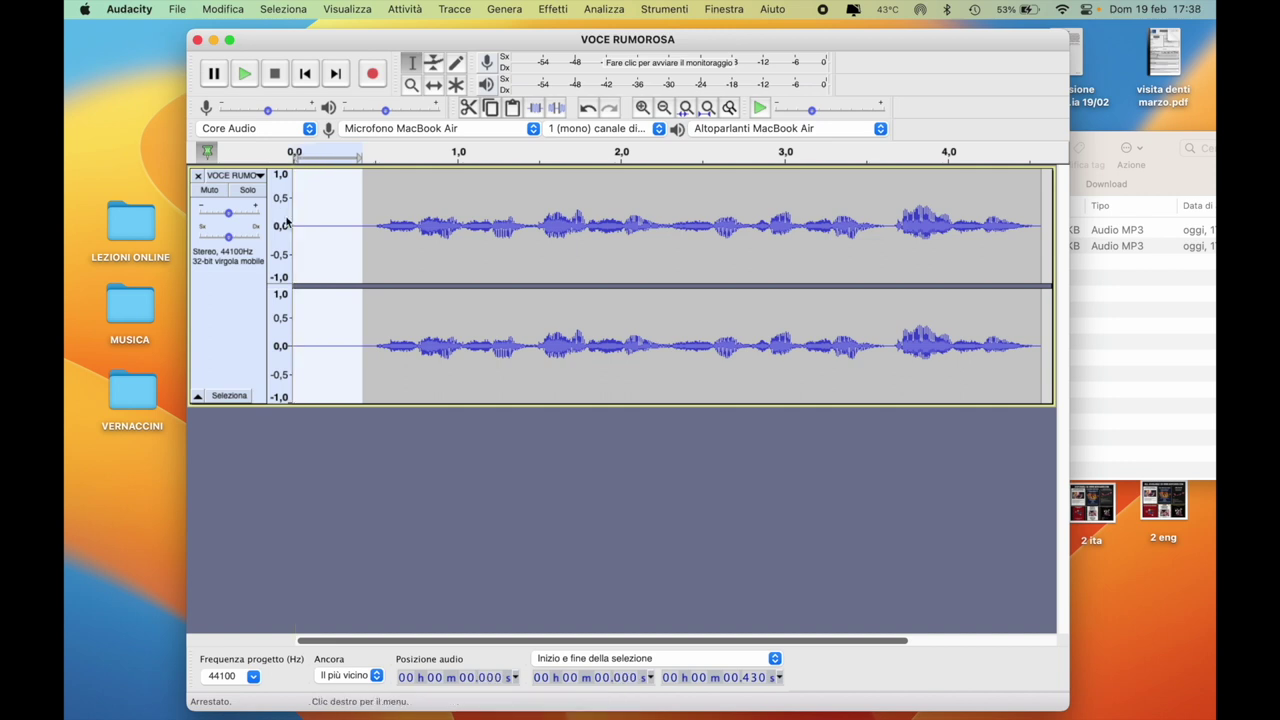
pyautogui.click(562, 11)
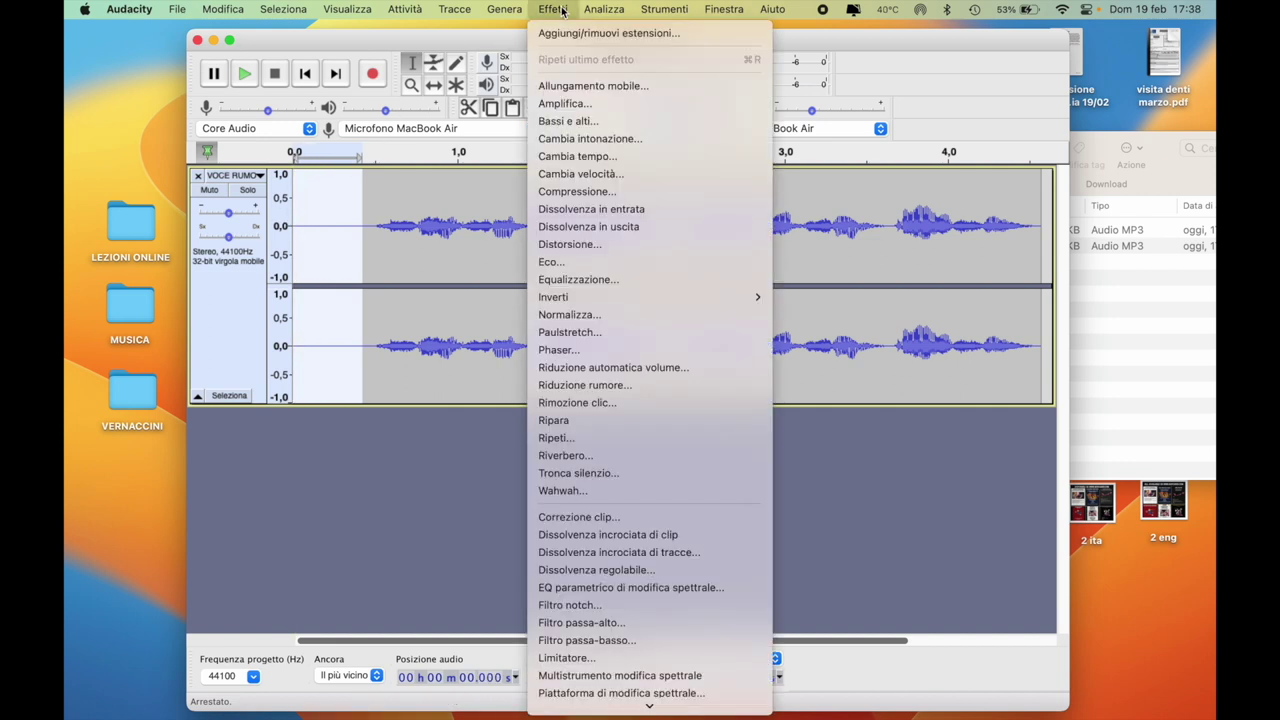
pyautogui.click(618, 386)
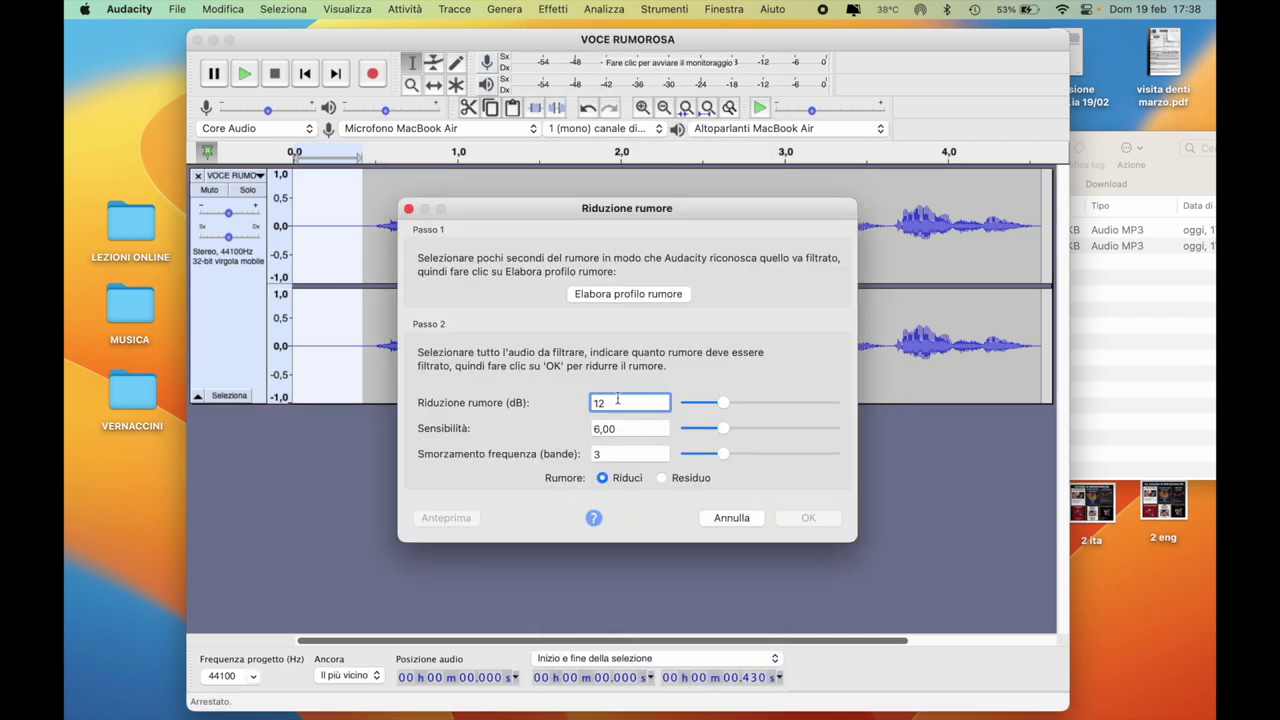
pyautogui.click(628, 296)
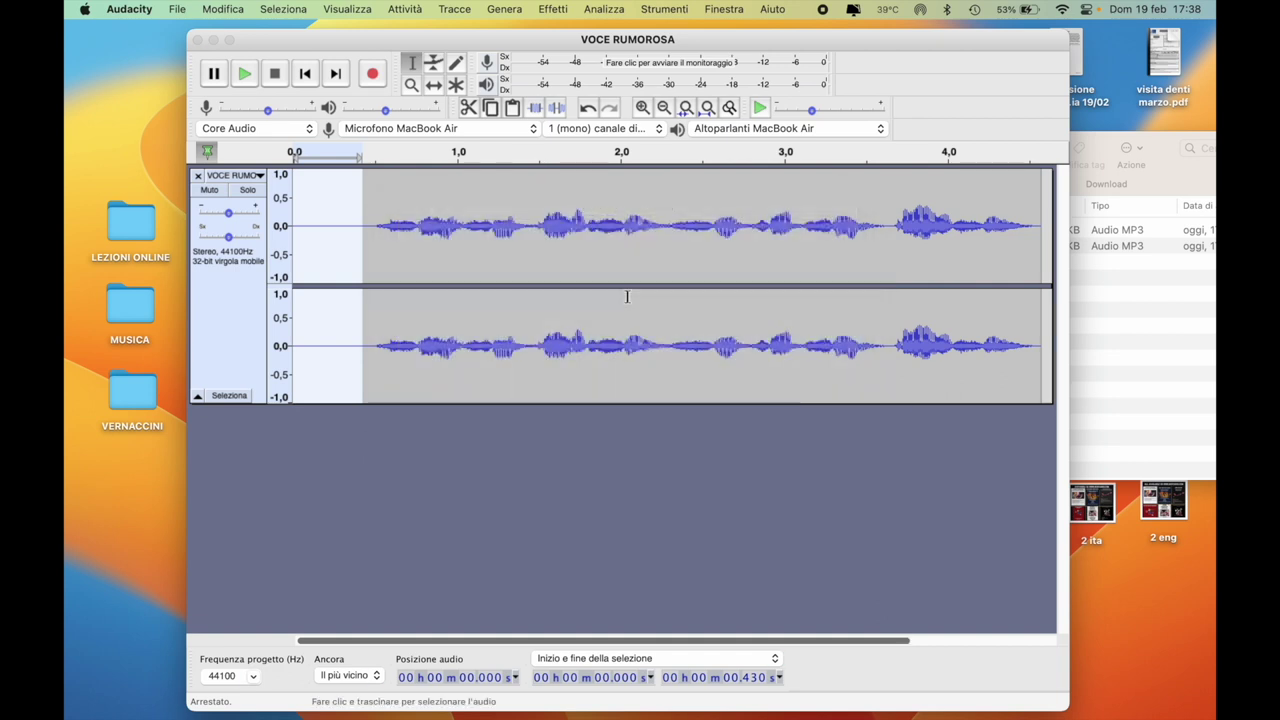
# Step: Apply Noise Reduction to the whole VOCE RUMOROSA track with 12 dB reduction, sensitivity 6,00 and 3 frequency smoothing bands
pyautogui.click(256, 297)
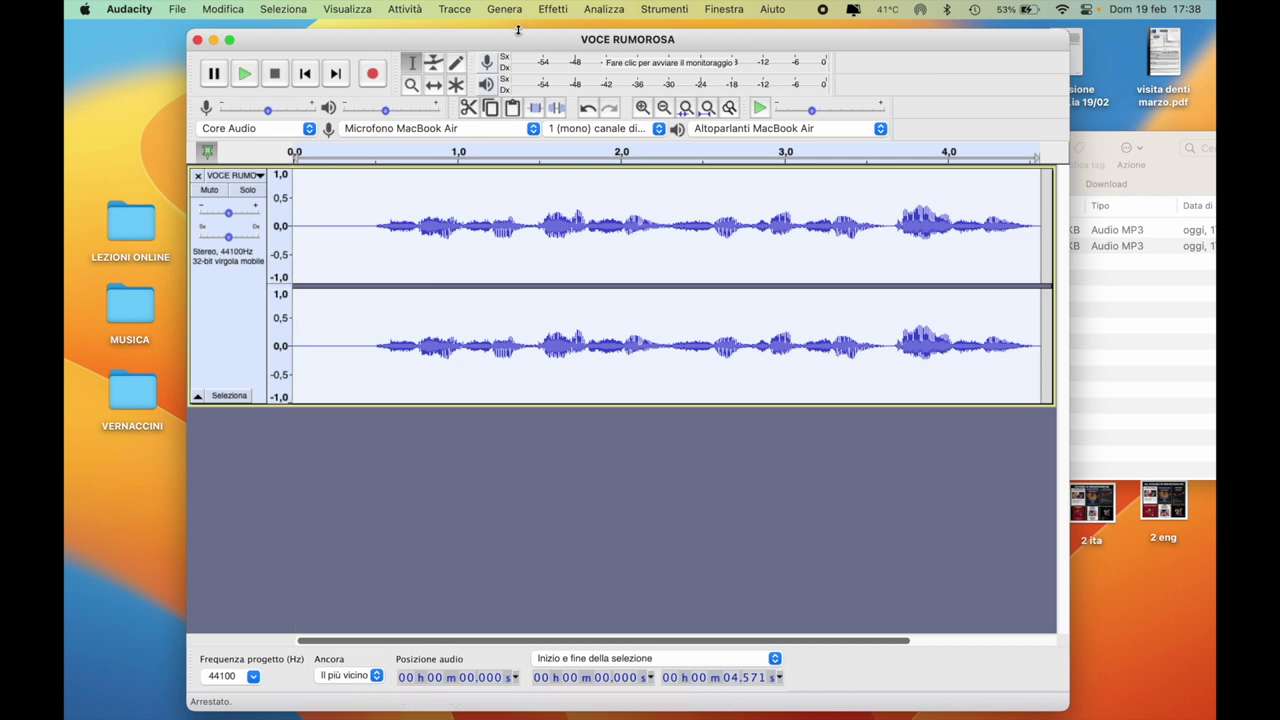
pyautogui.click(553, 9)
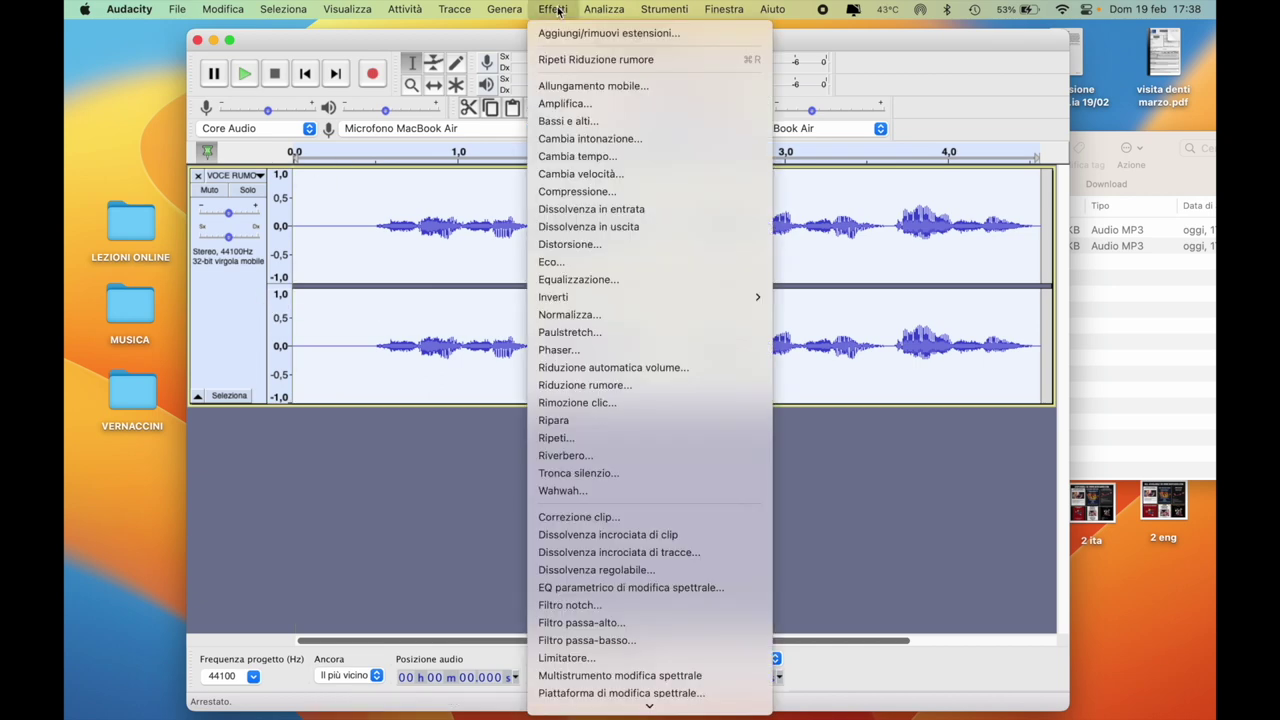
pyautogui.click(590, 385)
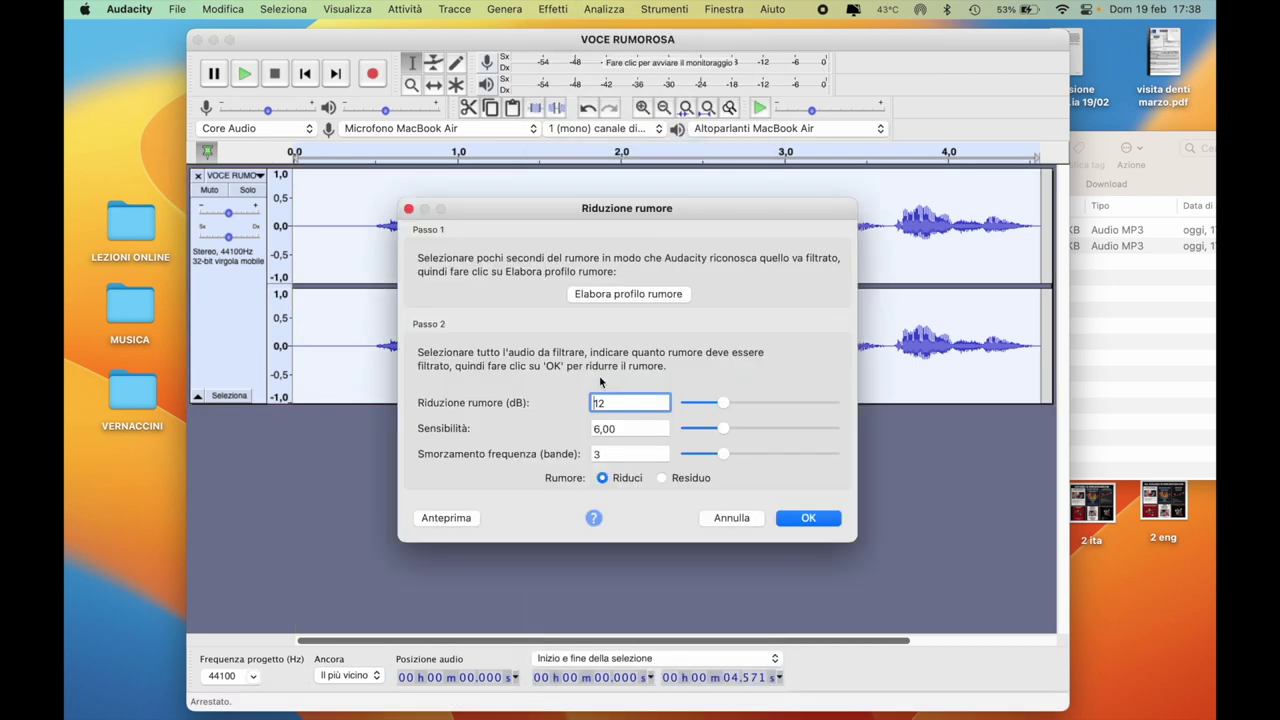
pyautogui.click(808, 518)
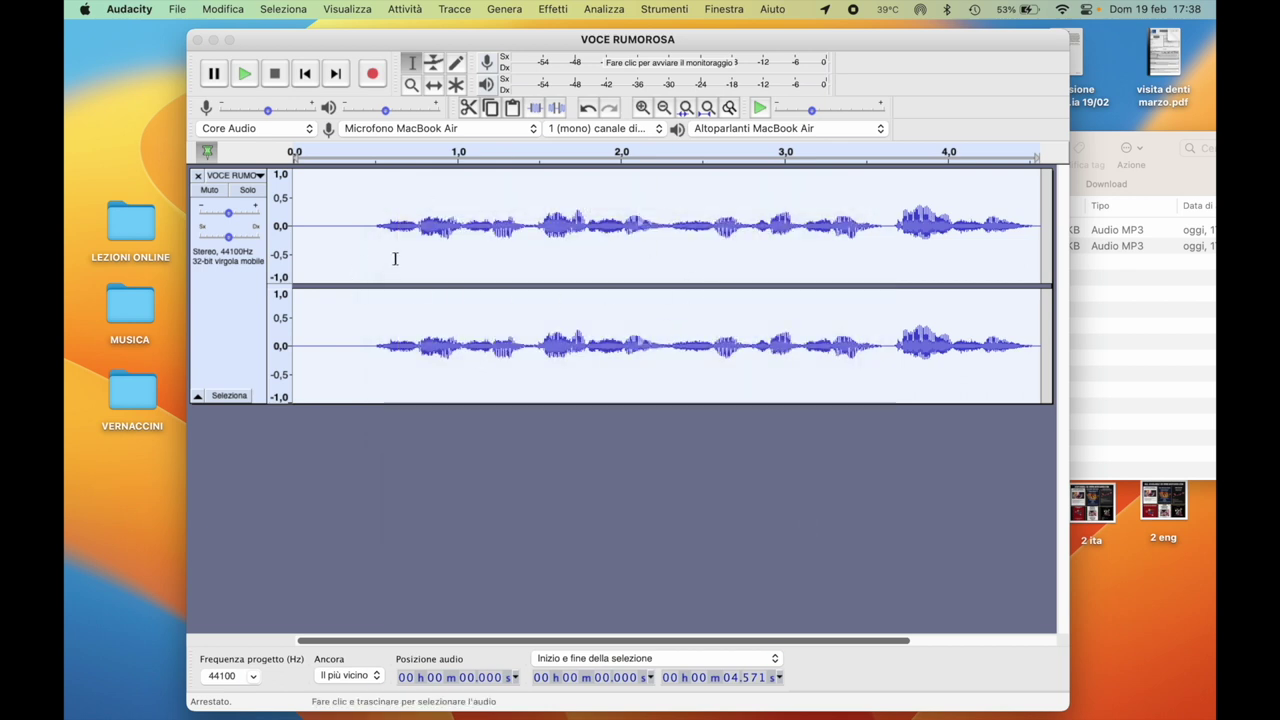
# Step: Export the cleaned track as an MP3 named VOCE RUMOROSA CORRETTA in the Download folder
pyautogui.click(232, 287)
pyautogui.click(176, 10)
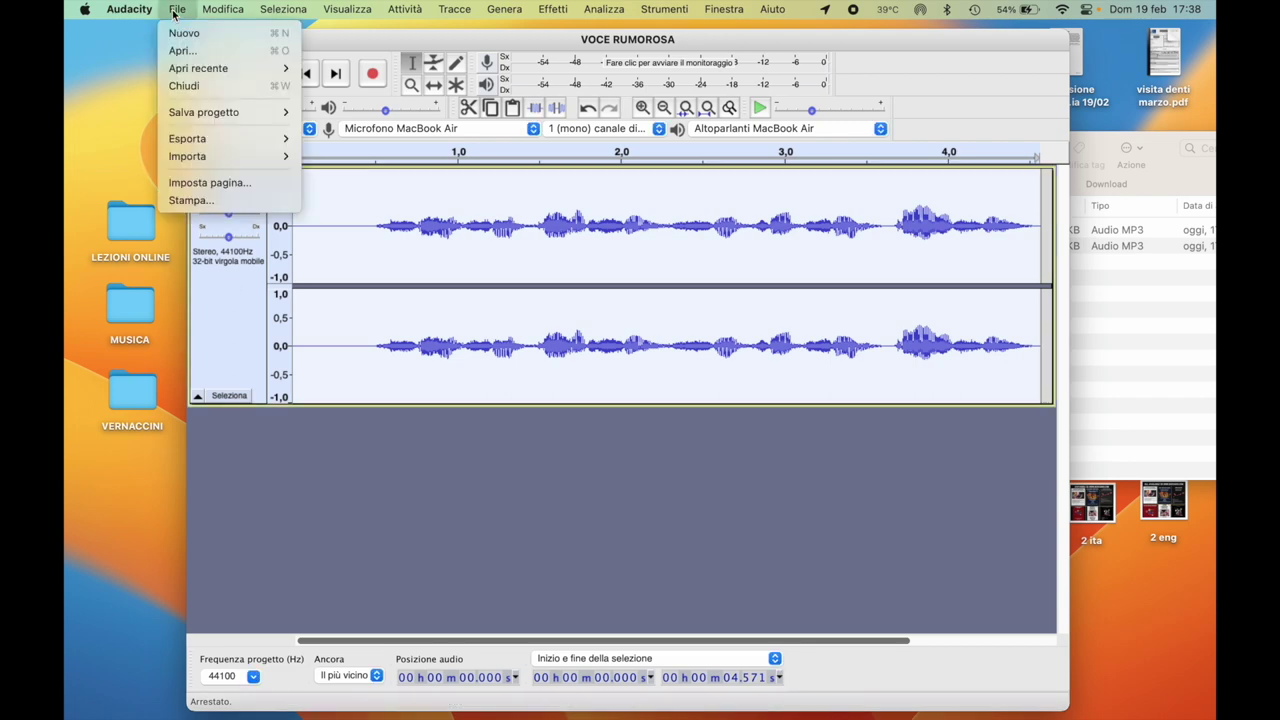
pyautogui.moveTo(214, 138)
pyautogui.click(330, 139)
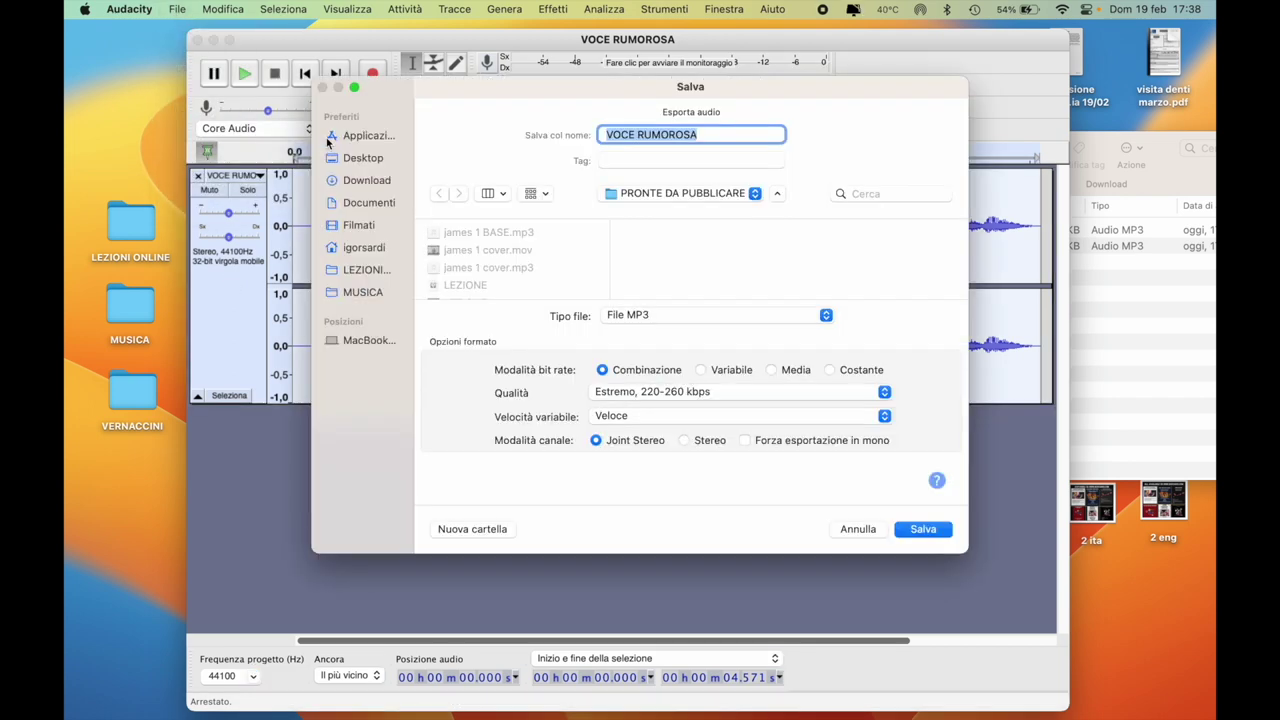
pyautogui.click(370, 181)
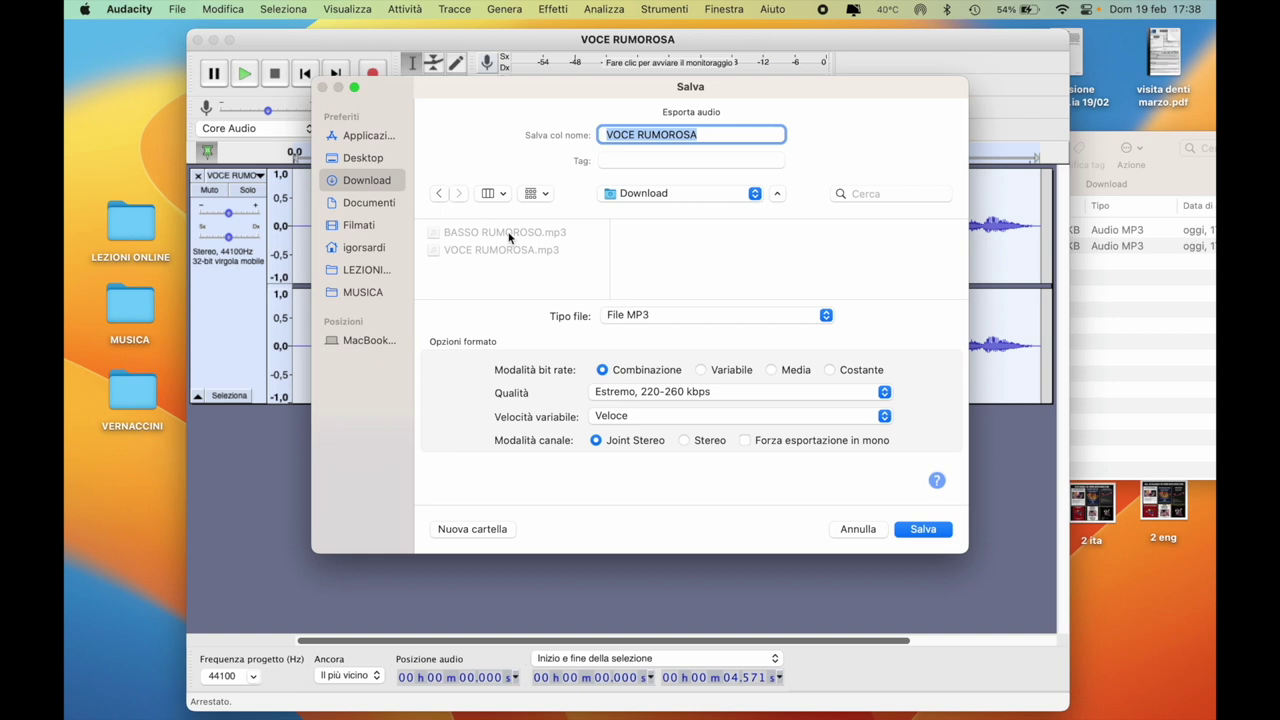
pyautogui.click(726, 139)
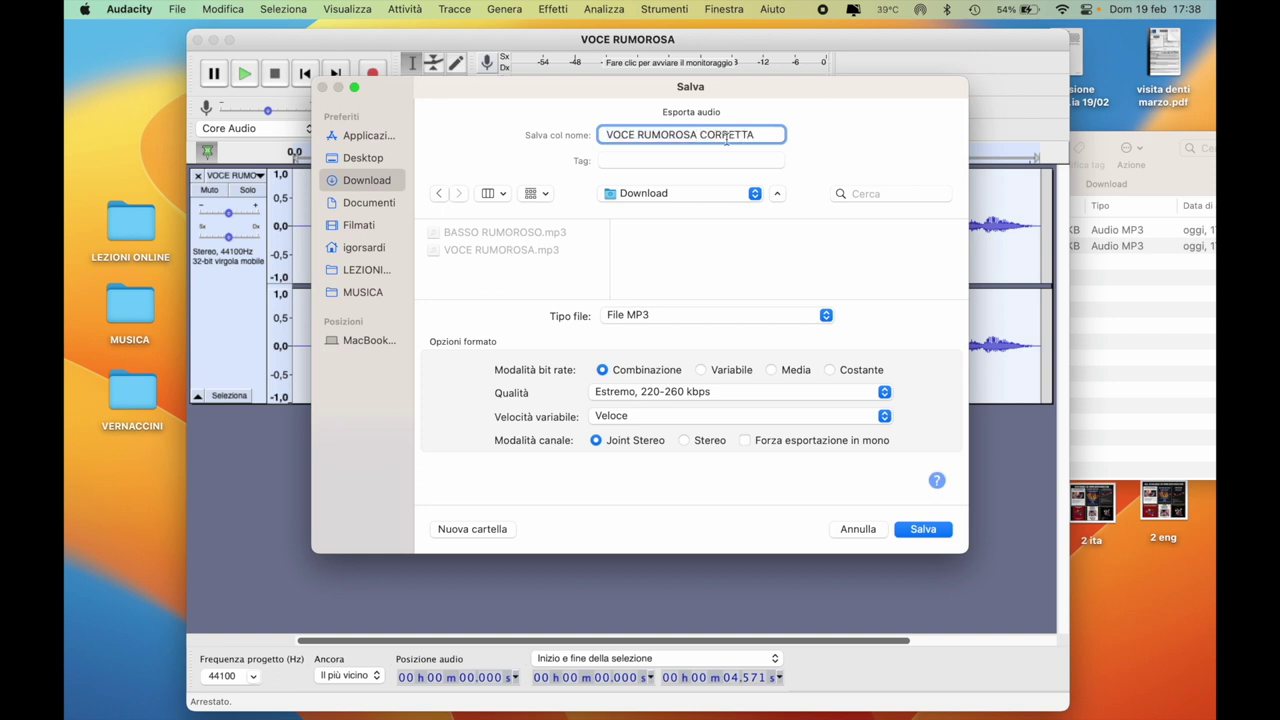
pyautogui.write('CORRETTA')
pyautogui.press('Return')
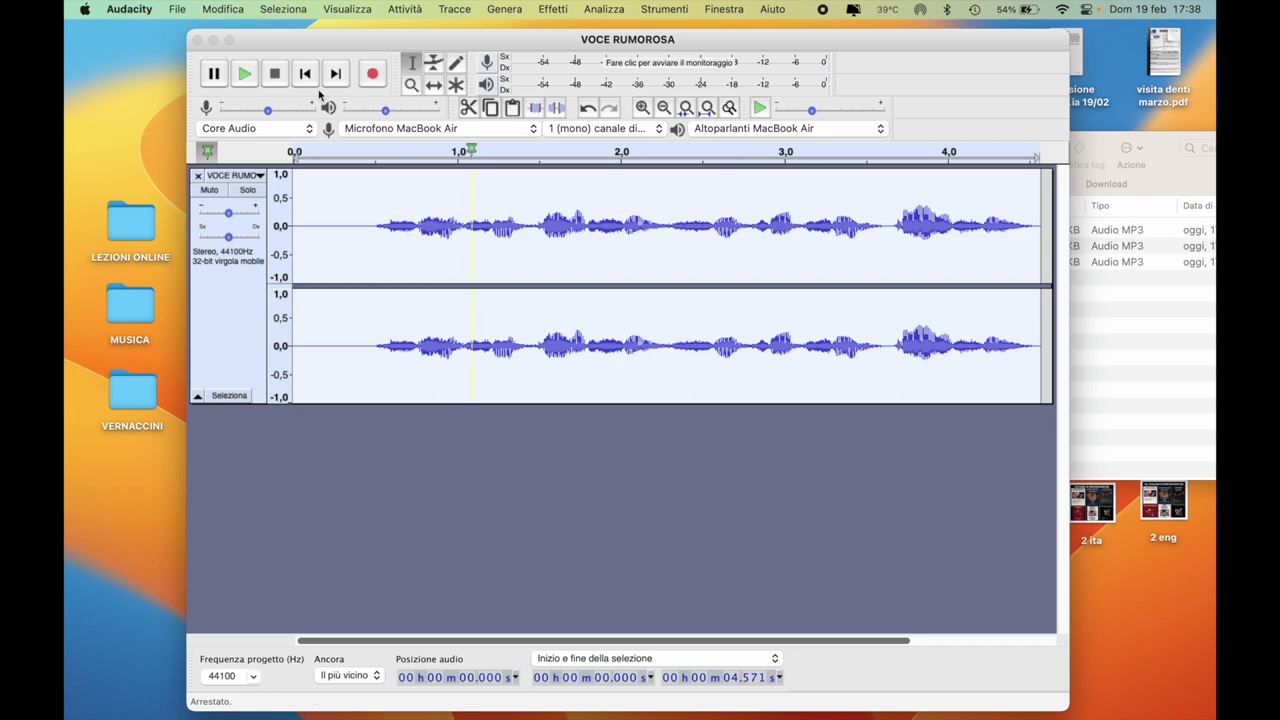
# Step: Close the VOCE RUMOROSA project without saving it and move the Finder Download window fully into view
pyautogui.click(197, 40)
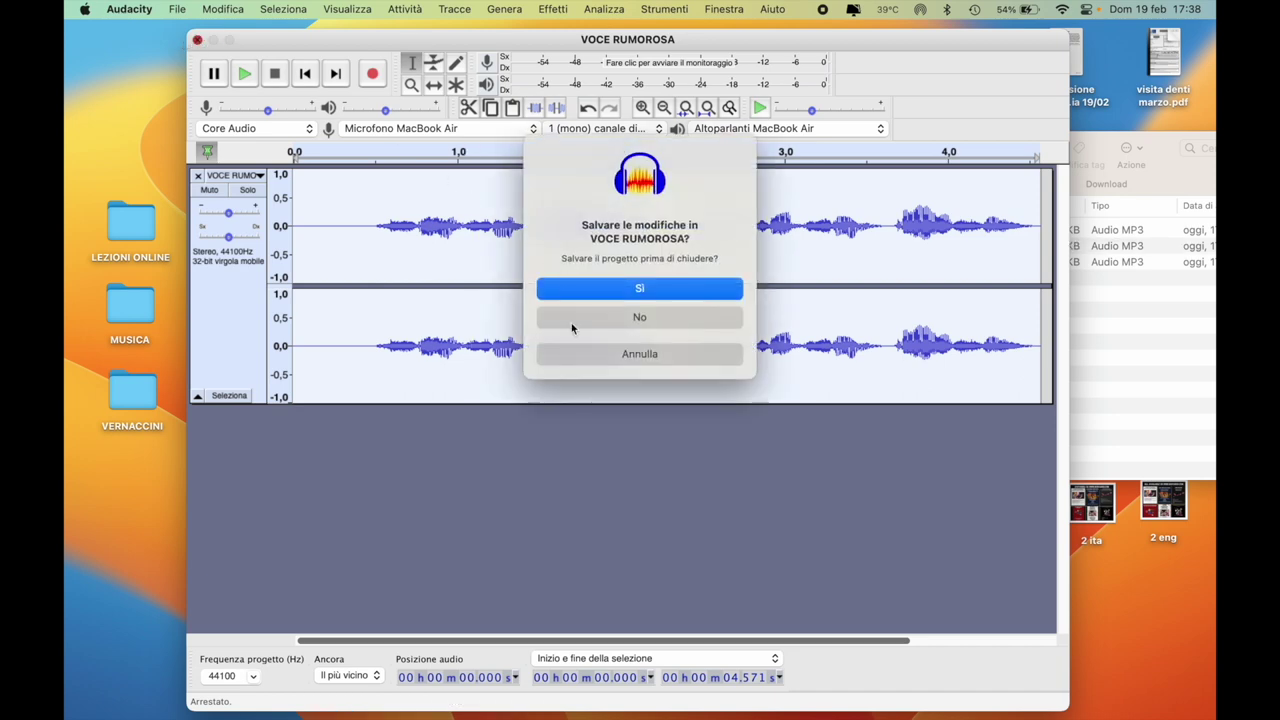
pyautogui.click(572, 326)
pyautogui.moveTo(720, 149); pyautogui.dragTo(498, 213)
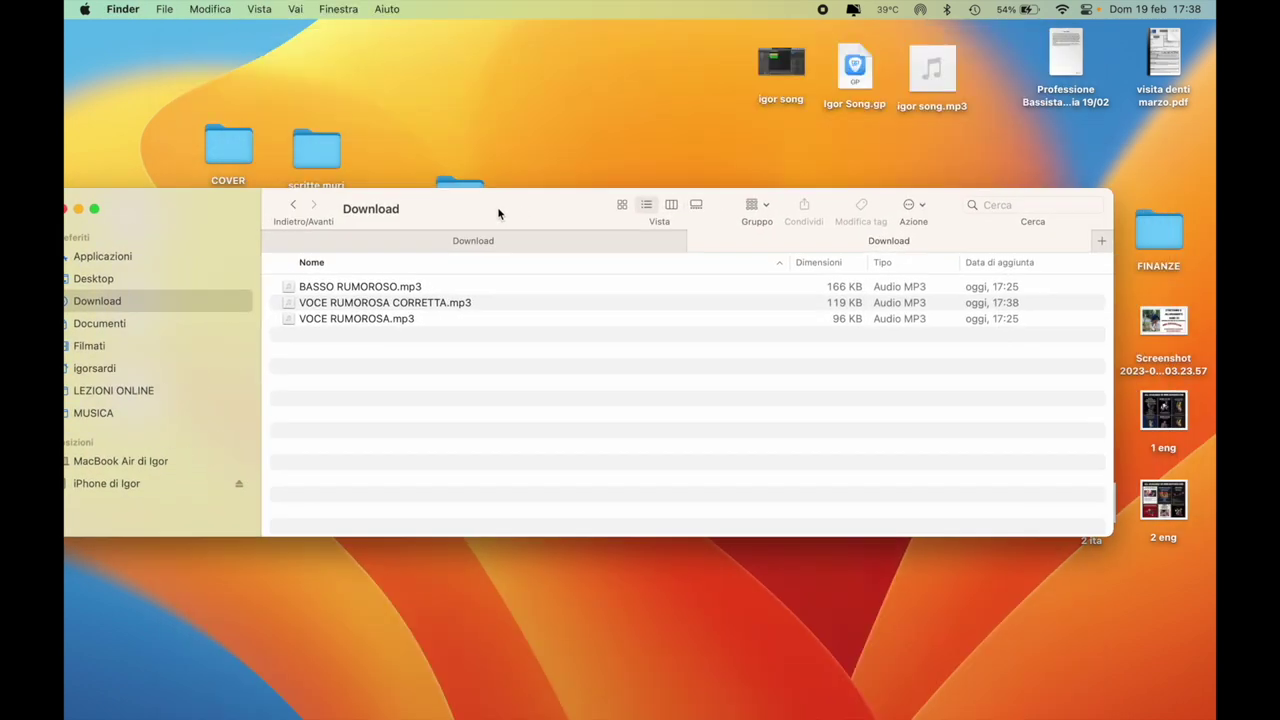
# Step: Listen to the original VOCE RUMOROSA.mp3 in Transcribe!, close it and open VOCE RUMOROSA CORRETTA.mp3 for comparison
pyautogui.doubleClick(376, 318)
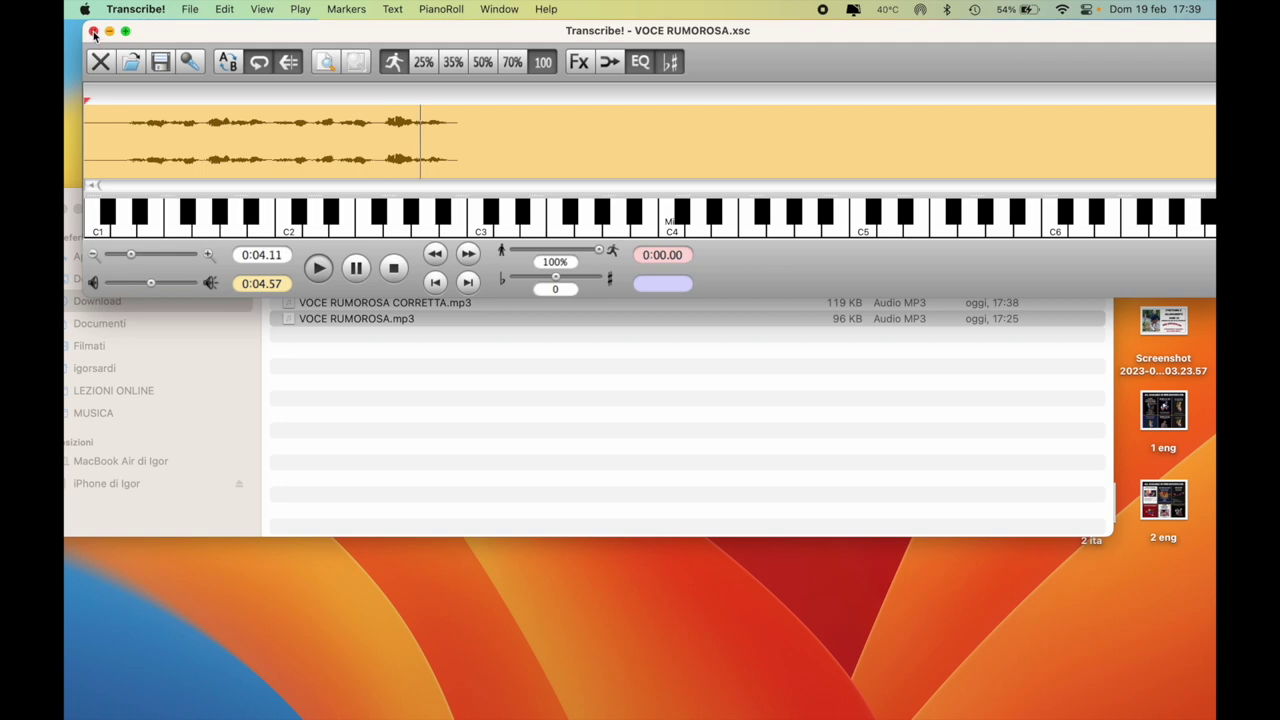
pyautogui.click(93, 31)
pyautogui.click(93, 31)
pyautogui.doubleClick(349, 304)
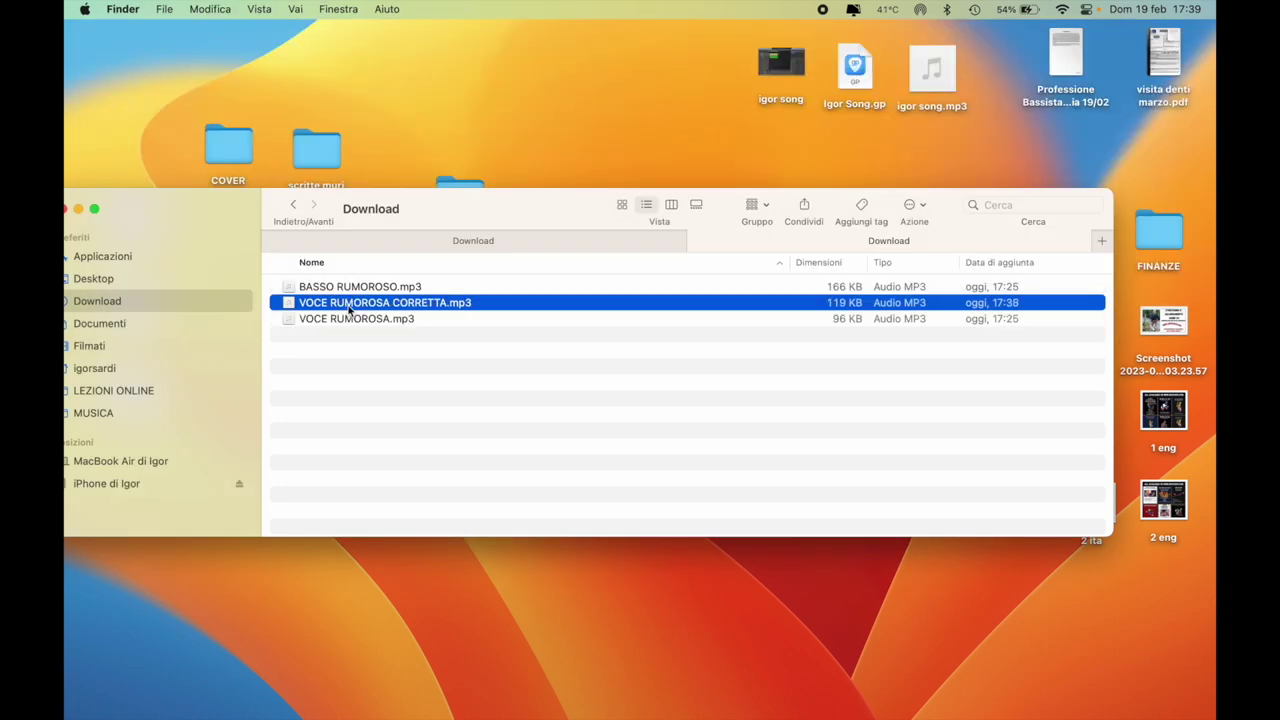